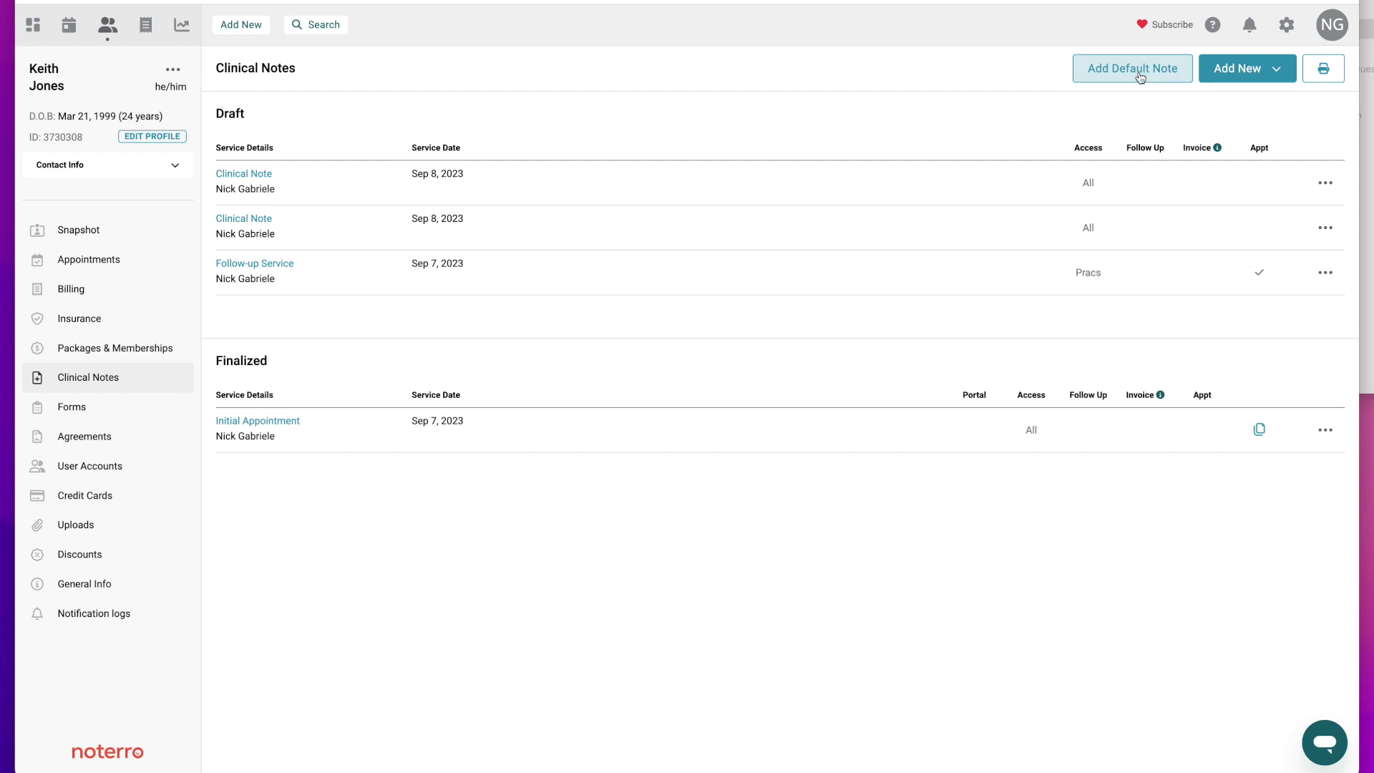
Step: Create a new clinical note from the Noterro Clinical Note template
{"action": "left_click", "coordinate": [1245, 71]}
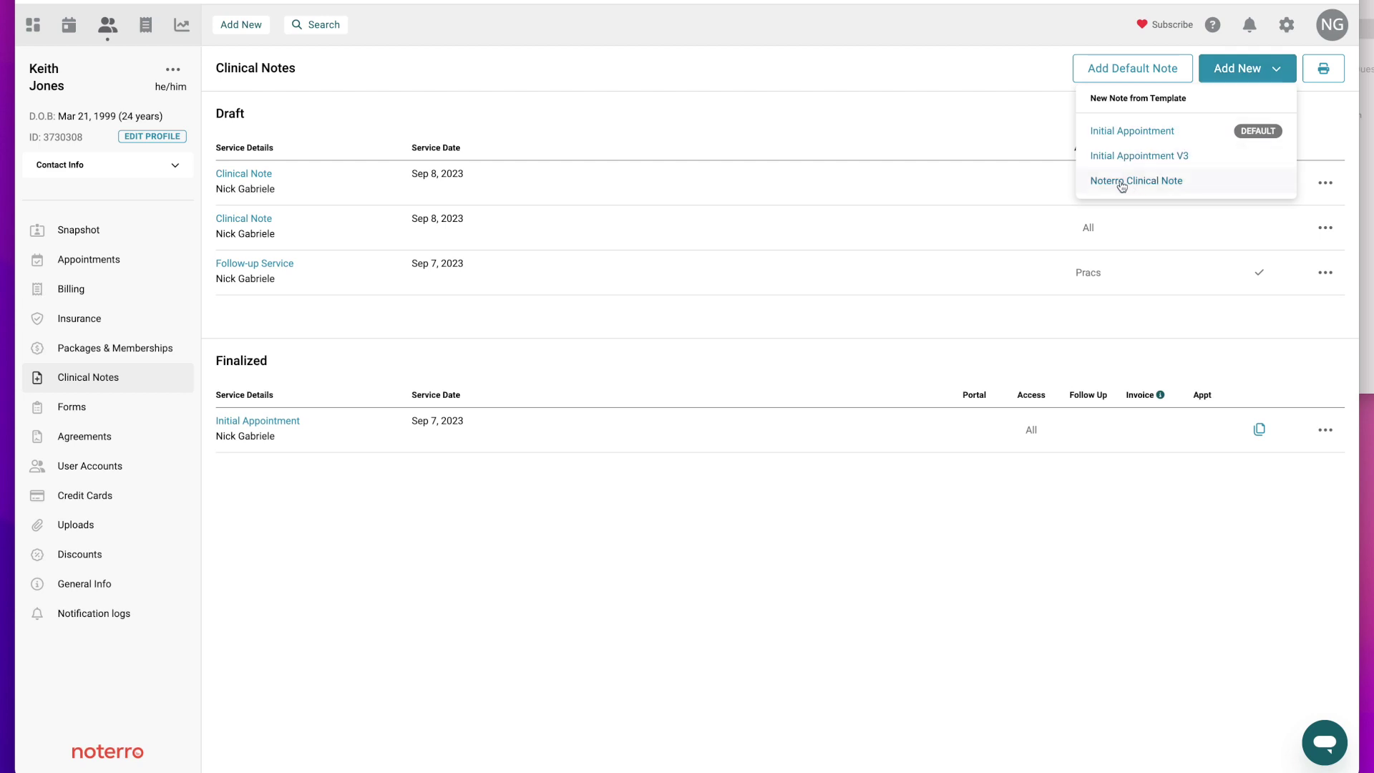
{"action": "left_click", "coordinate": [1135, 182]}
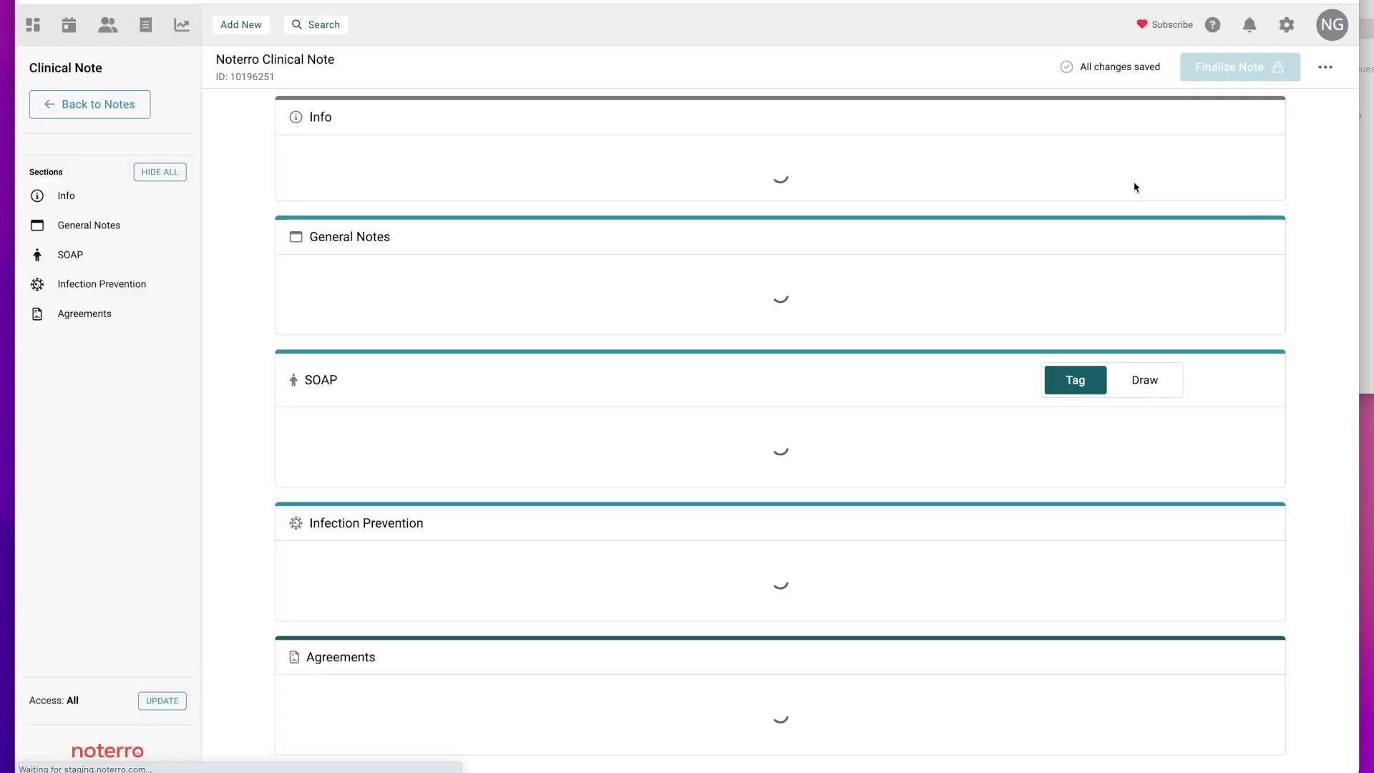
Step: Preview the muscle, skin, white and skeleton body models, then return to the muscle back view
{"action": "scroll", "coordinate": [967, 398], "scroll_direction": "down", "scroll_amount": 5}
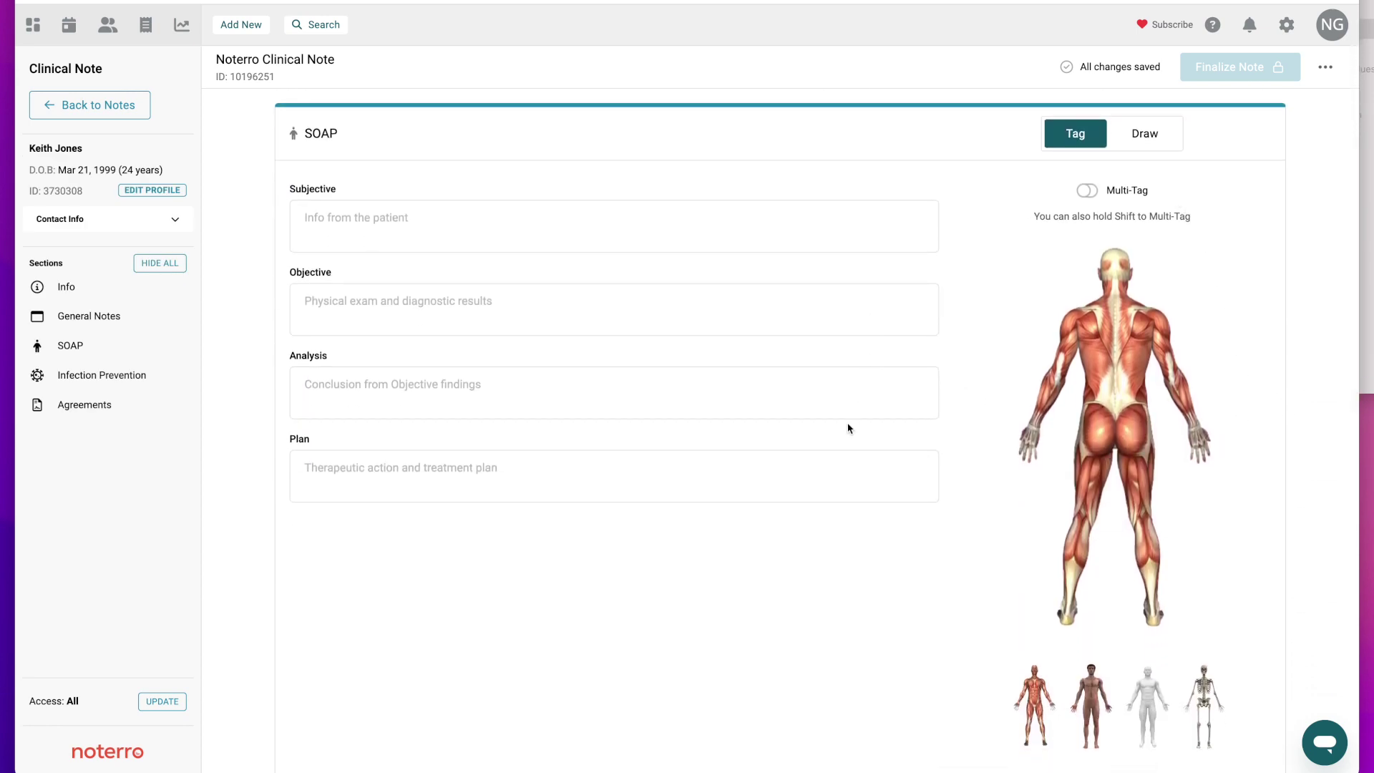
{"action": "left_click", "coordinate": [1023, 690]}
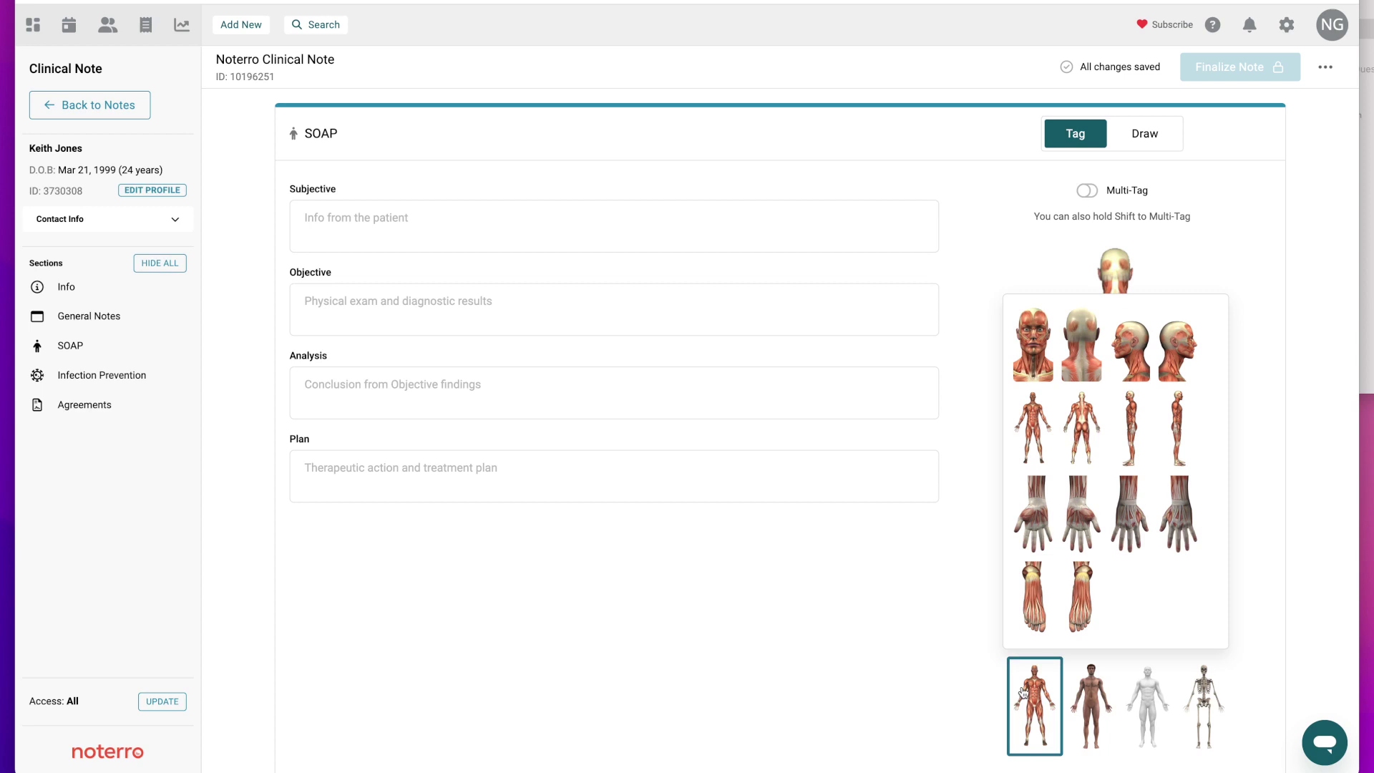
{"action": "left_click", "coordinate": [1095, 700]}
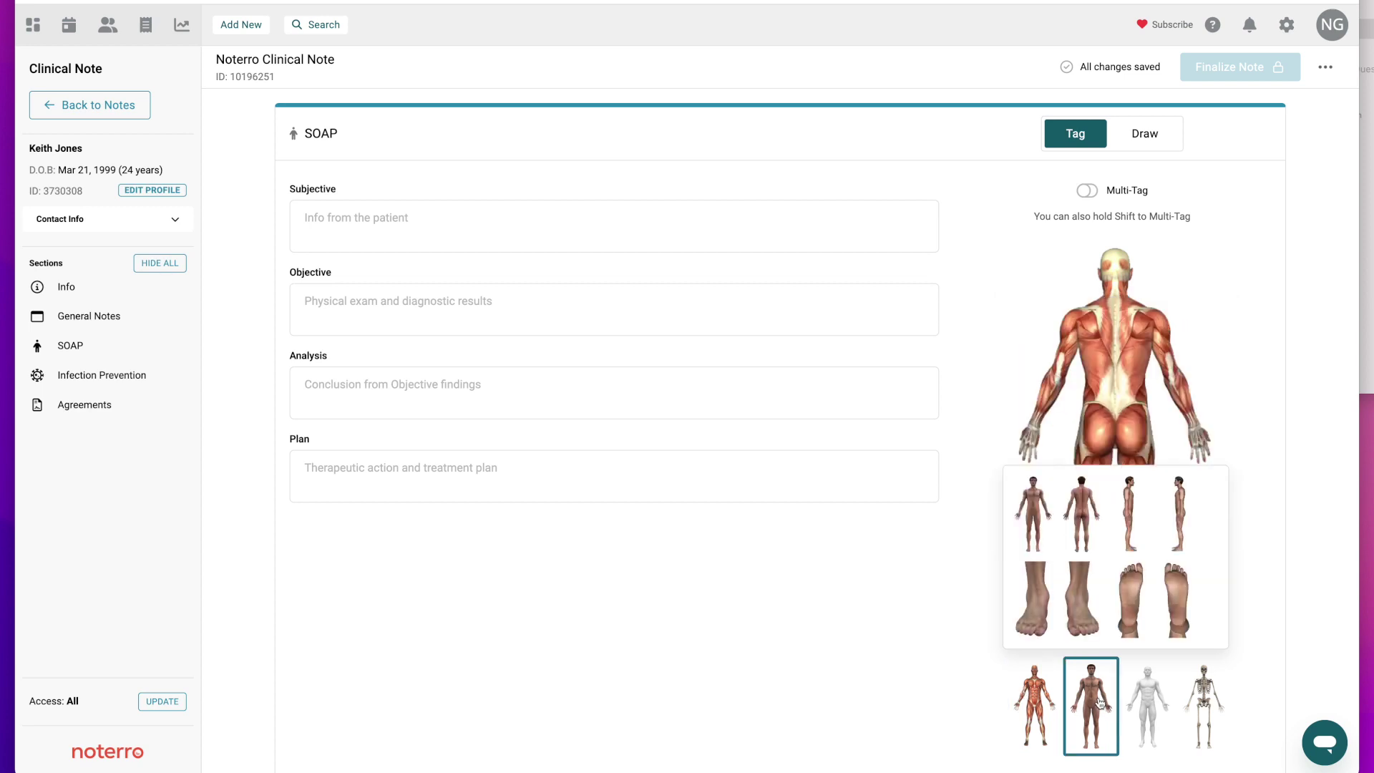
{"action": "left_click", "coordinate": [1148, 700]}
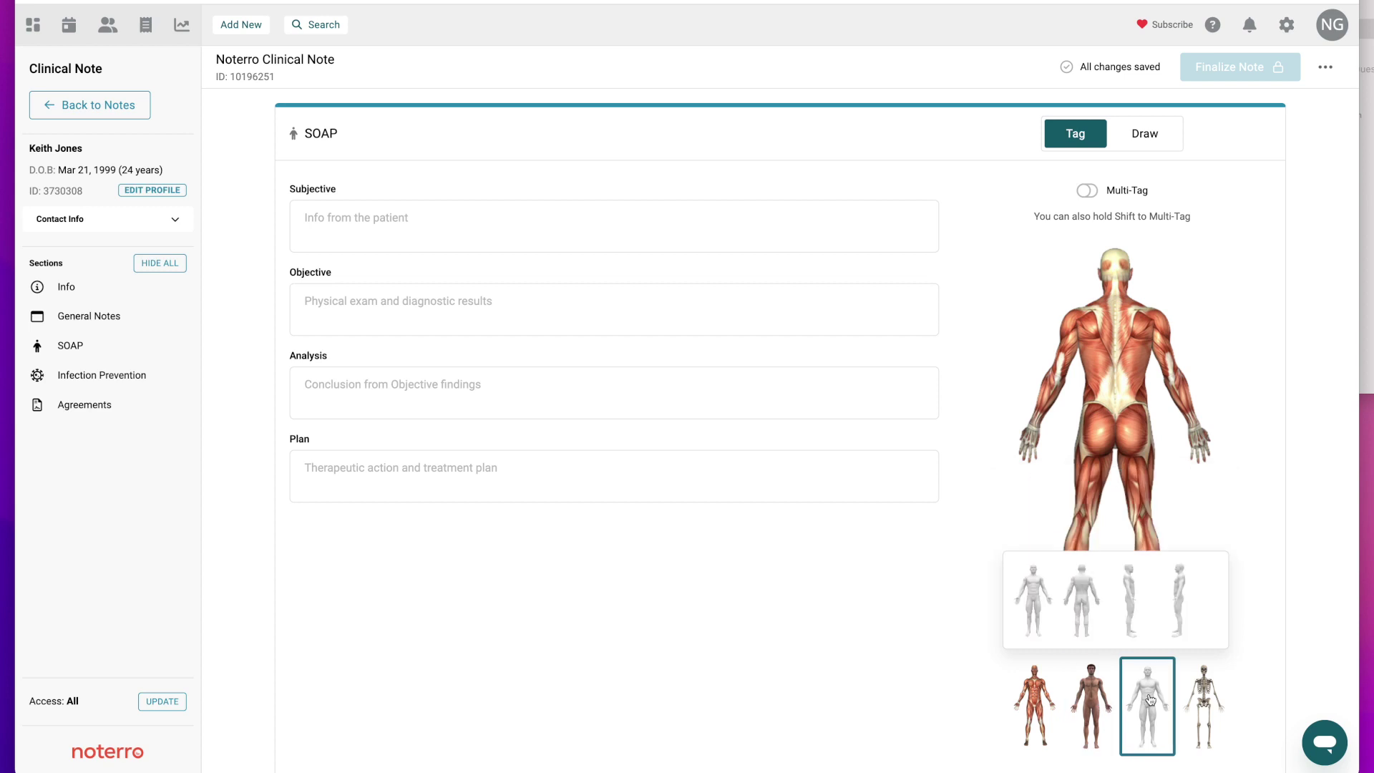
{"action": "left_click", "coordinate": [1198, 700]}
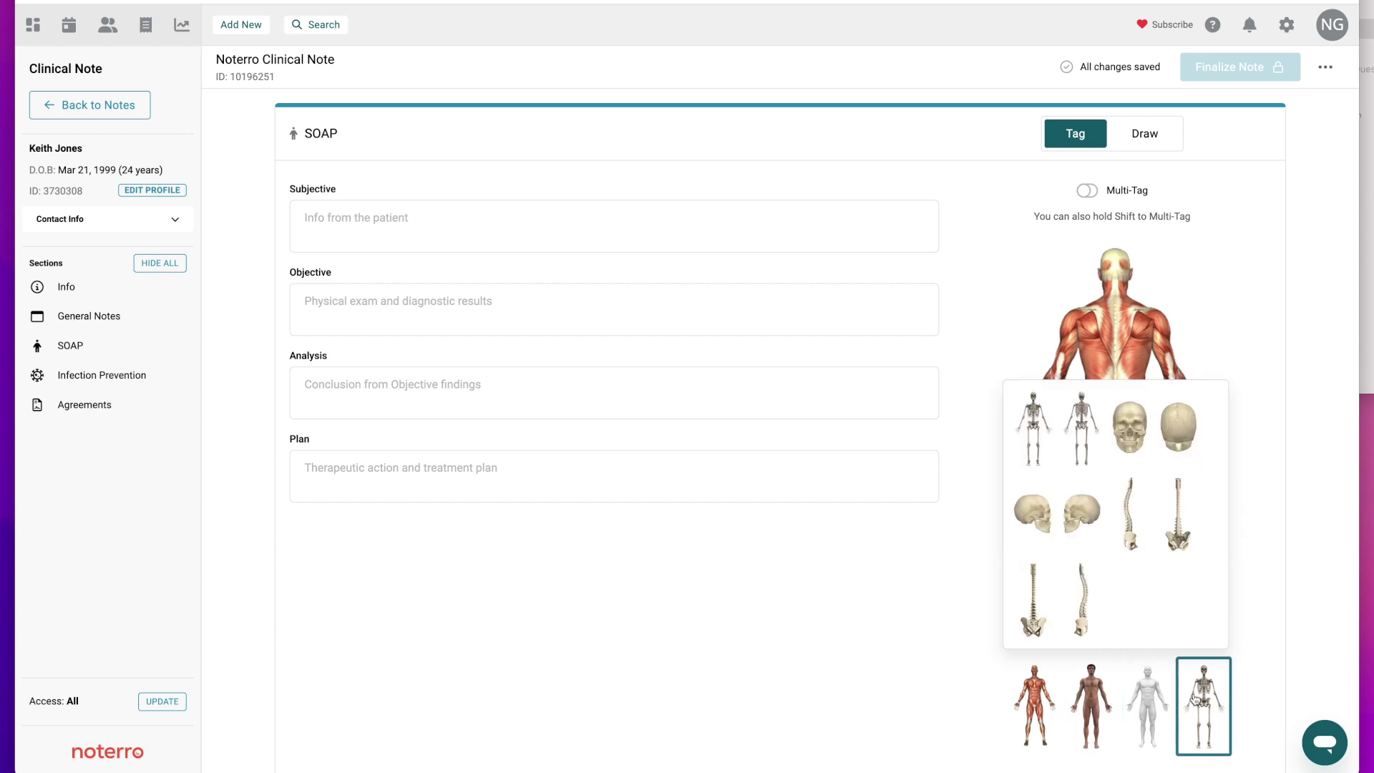
{"action": "left_click", "coordinate": [1033, 704]}
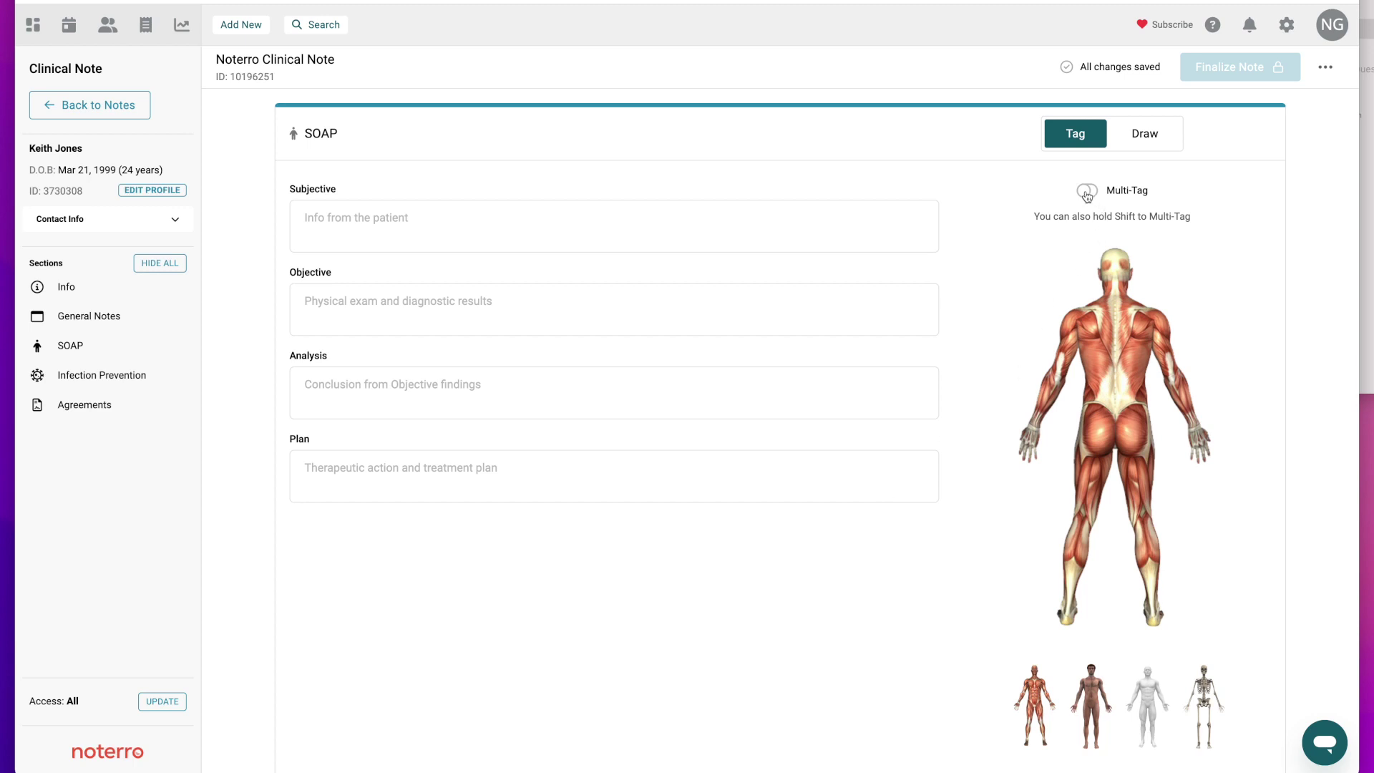
Step: Enable Multi-Tag, tag the right upper back and mid back, and add both tags
{"action": "left_click", "coordinate": [1087, 191]}
{"action": "left_click", "coordinate": [1135, 322]}
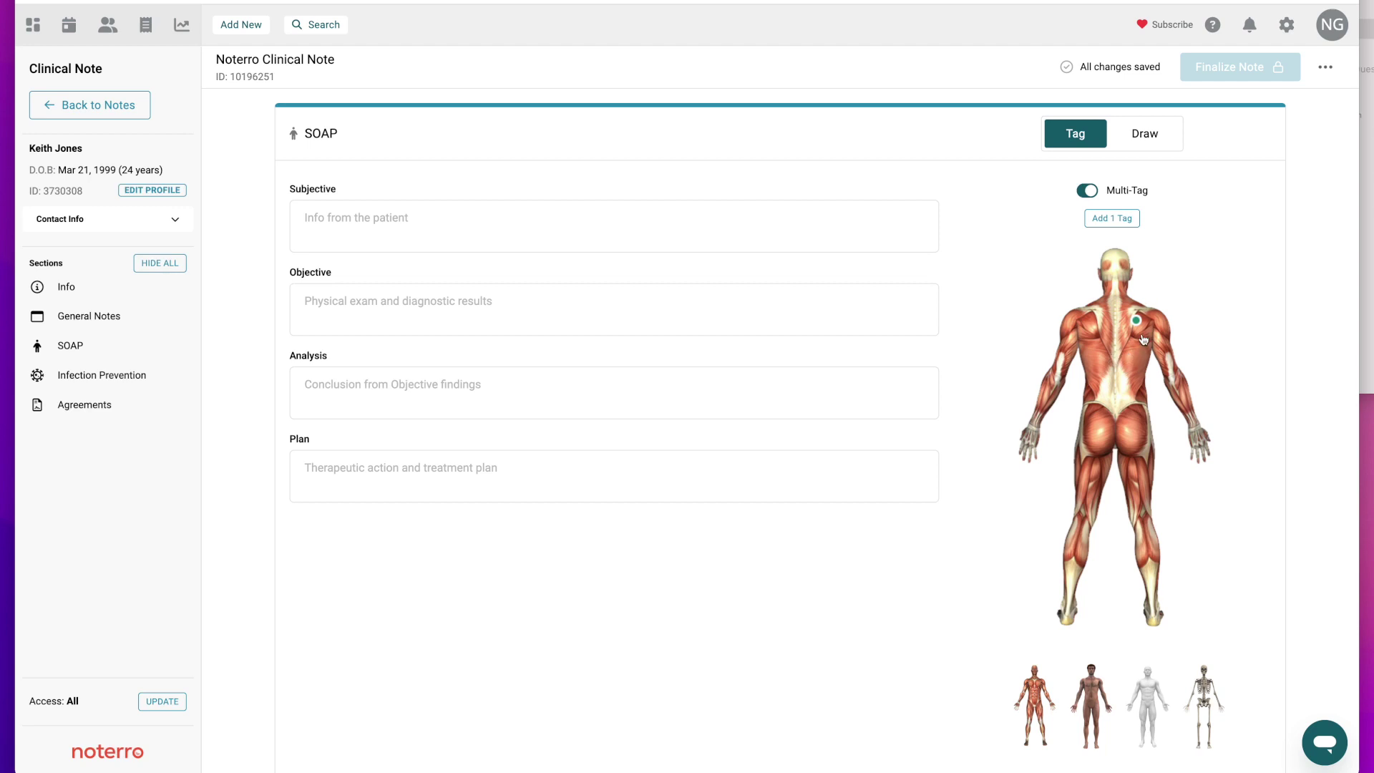
{"action": "left_click", "coordinate": [1101, 385]}
{"action": "left_click", "coordinate": [1116, 221]}
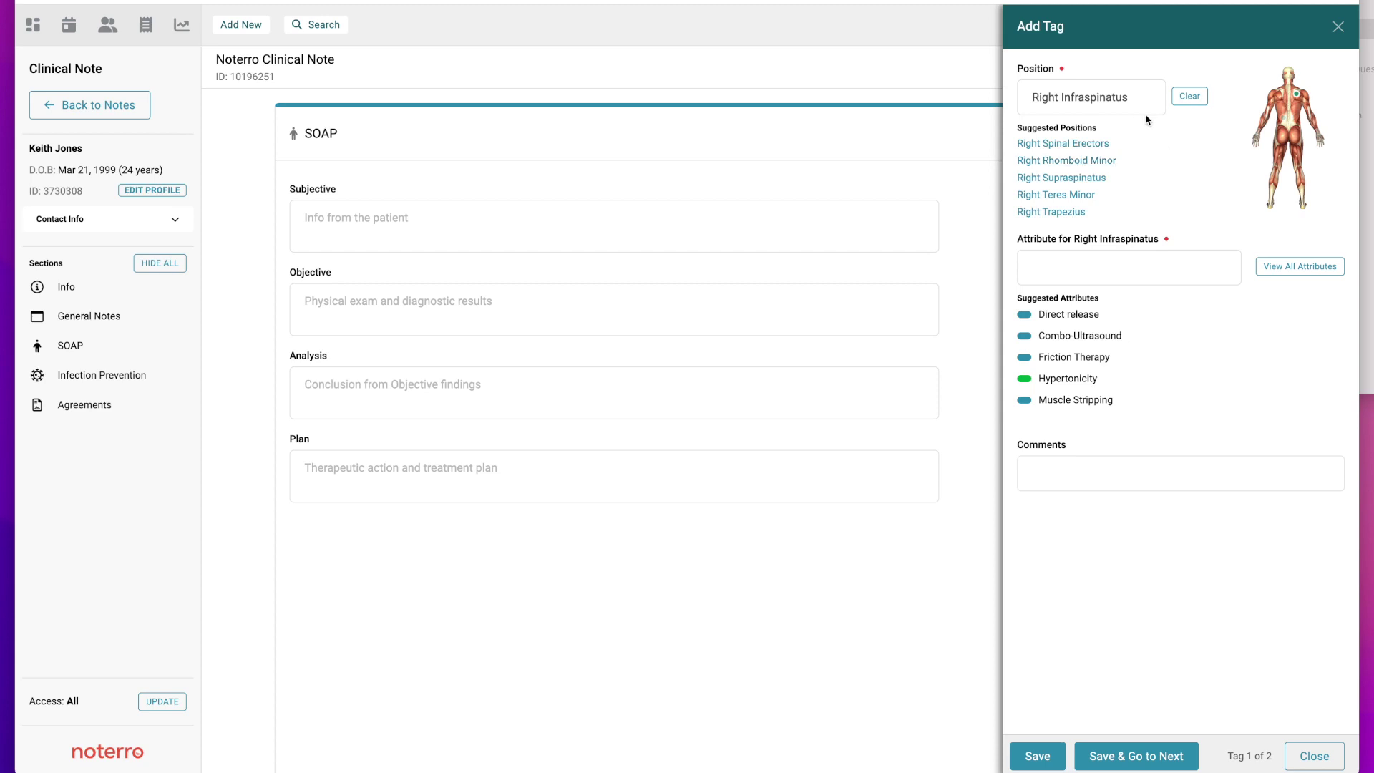
Step: Clear the suggested Right Infraspinatus position and search 'Righ' to choose Right Shoulder
{"action": "left_click", "coordinate": [1189, 96]}
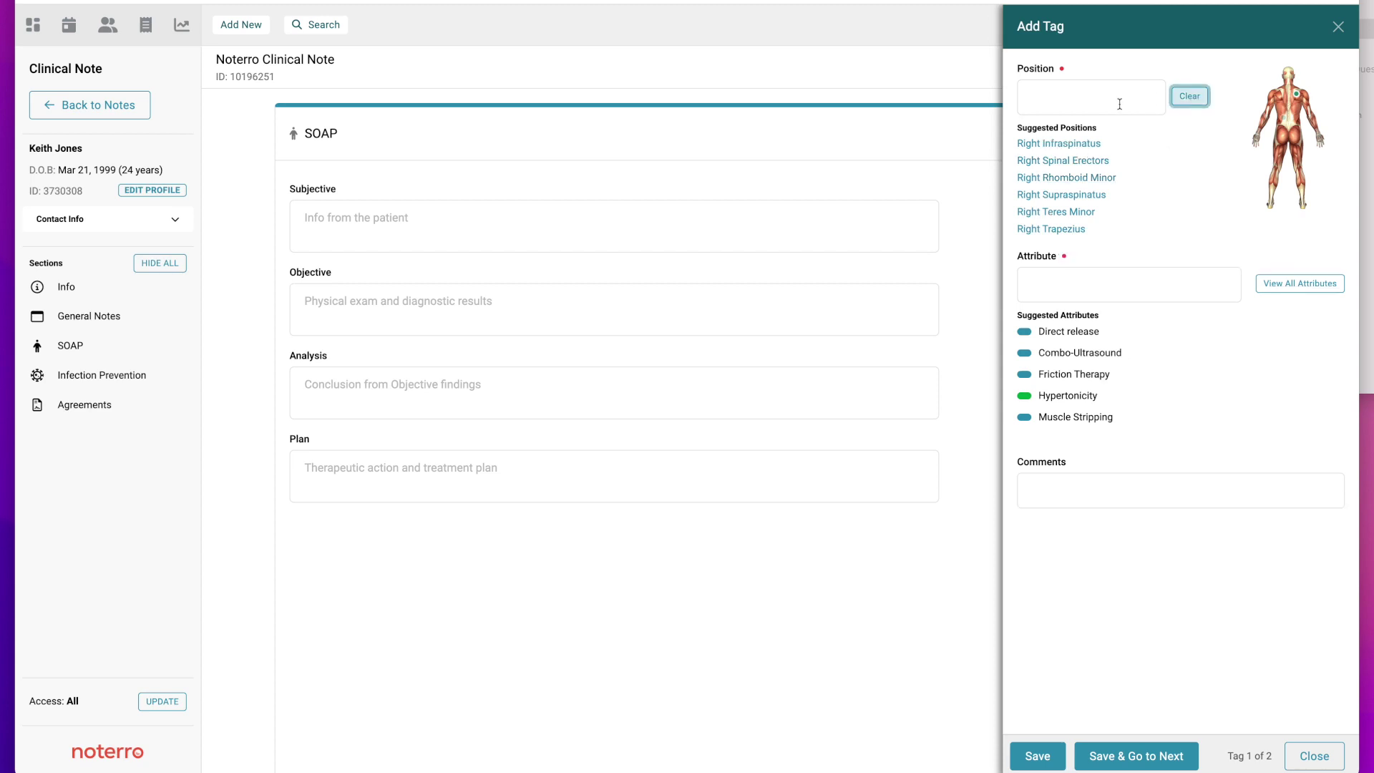
{"action": "left_click", "coordinate": [1067, 101]}
{"action": "type", "text": "Righ"}
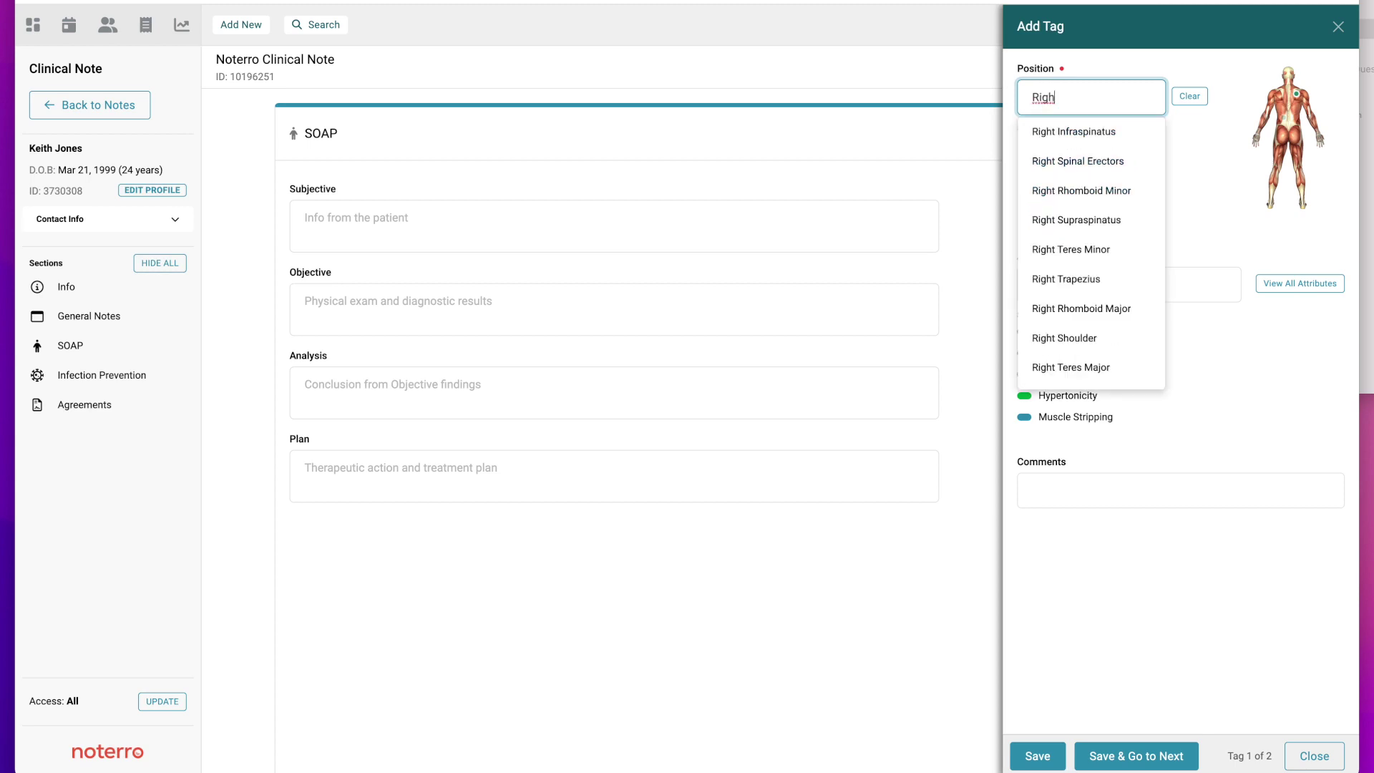
{"action": "left_click", "coordinate": [1046, 341]}
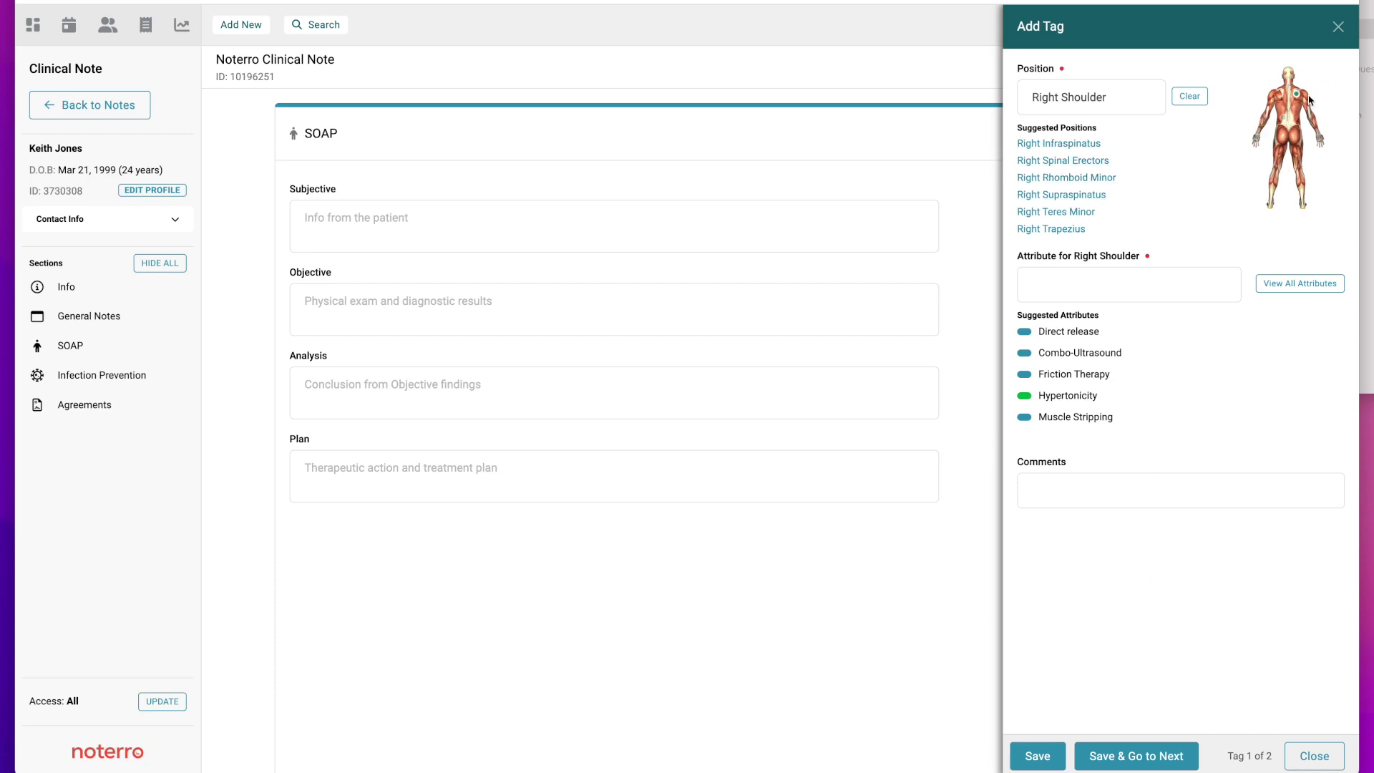
{"action": "left_click", "coordinate": [1062, 289]}
Step: Give the Right Shoulder tag the Pain and Tightness attribute with comment 'Throbbing' and save it
{"action": "type", "text": "pai"}
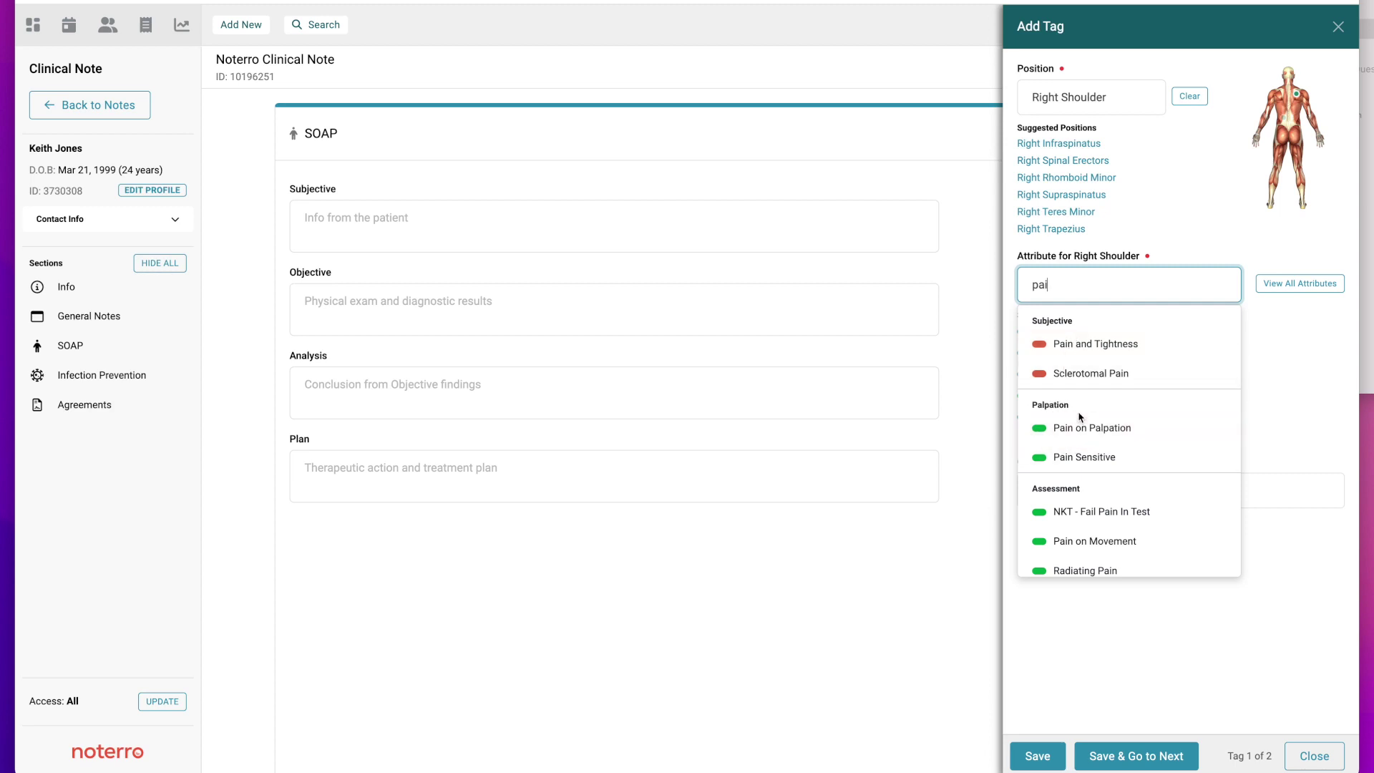
{"action": "left_click", "coordinate": [1093, 346]}
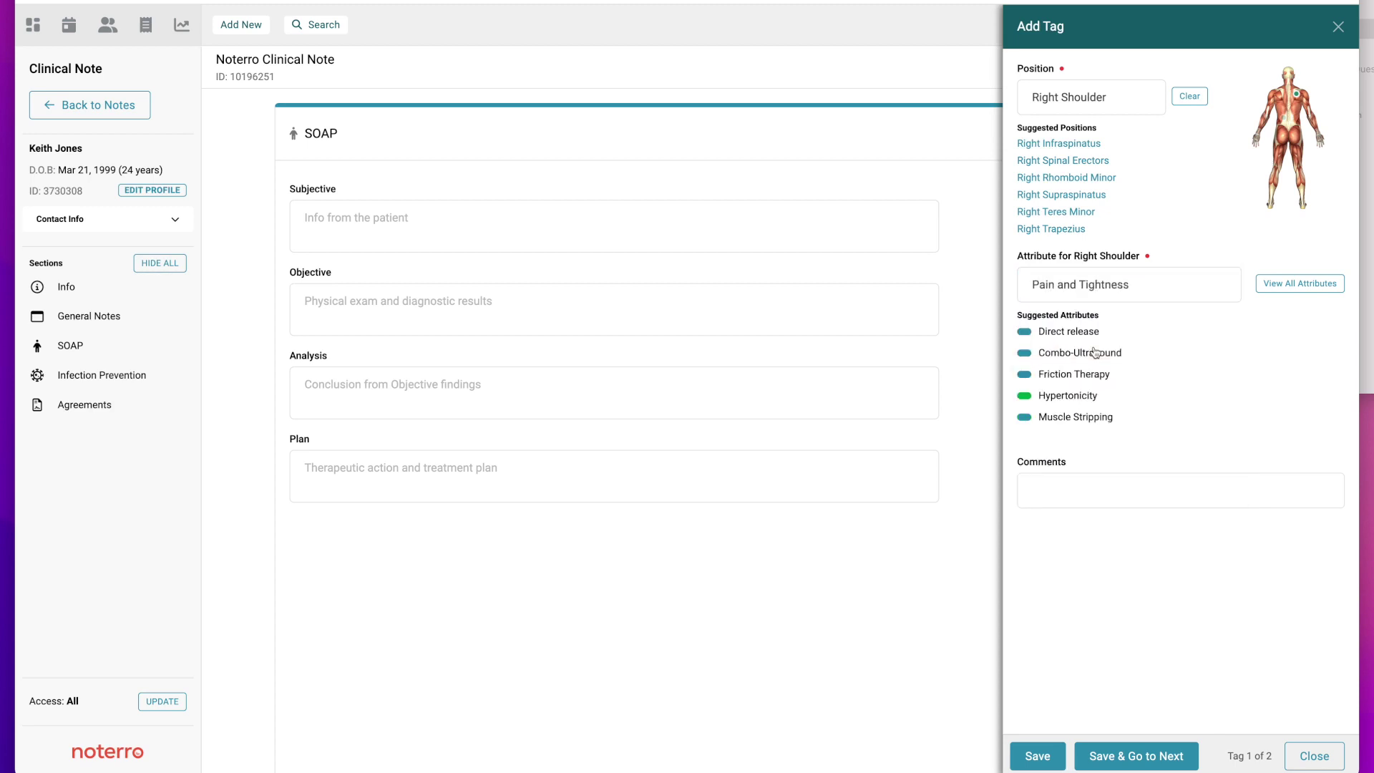
{"action": "left_click", "coordinate": [1034, 490]}
{"action": "type", "text": "Thro"}
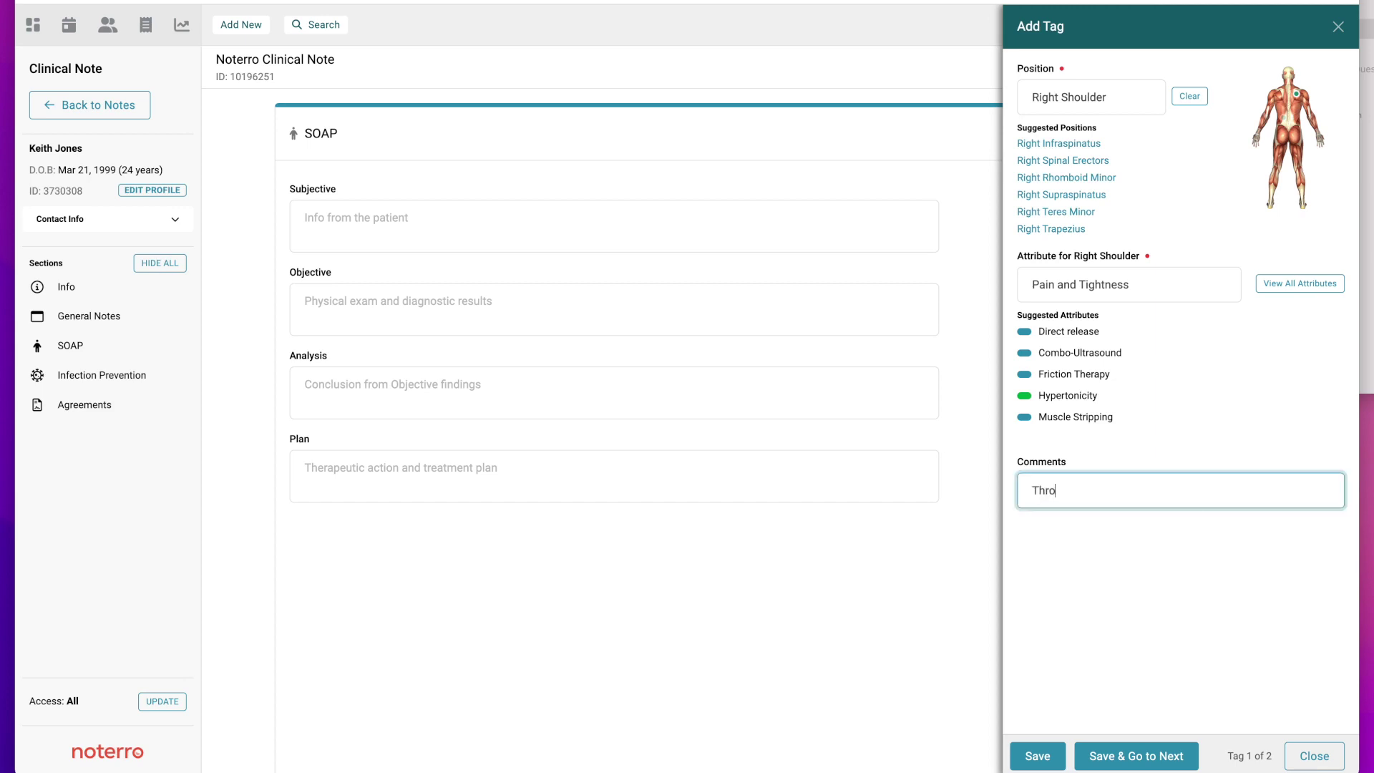
{"action": "type", "text": "bbing"}
{"action": "left_click", "coordinate": [1035, 760]}
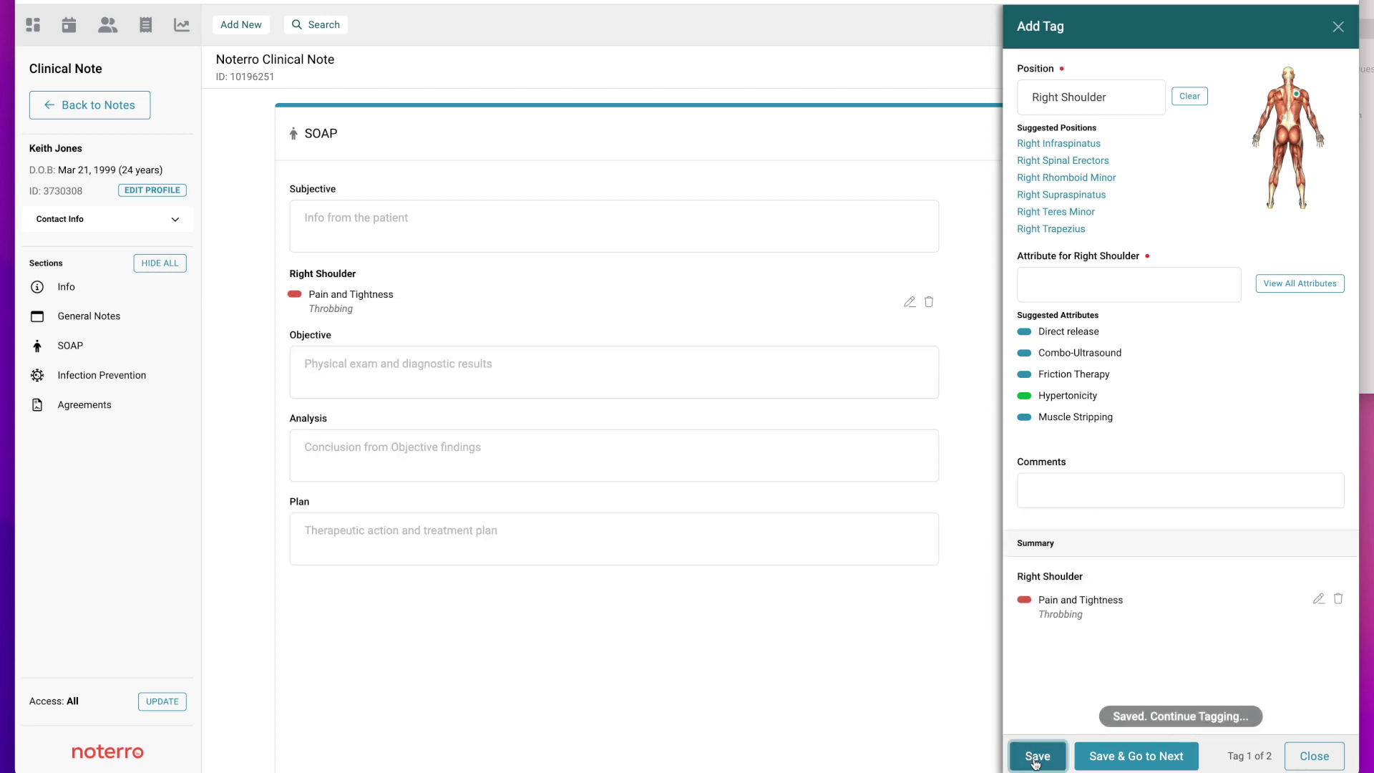
Step: Set the next tag to Right Infraspinatus with the Compression Plan attribute, then save and continue
{"action": "left_click", "coordinate": [1069, 144]}
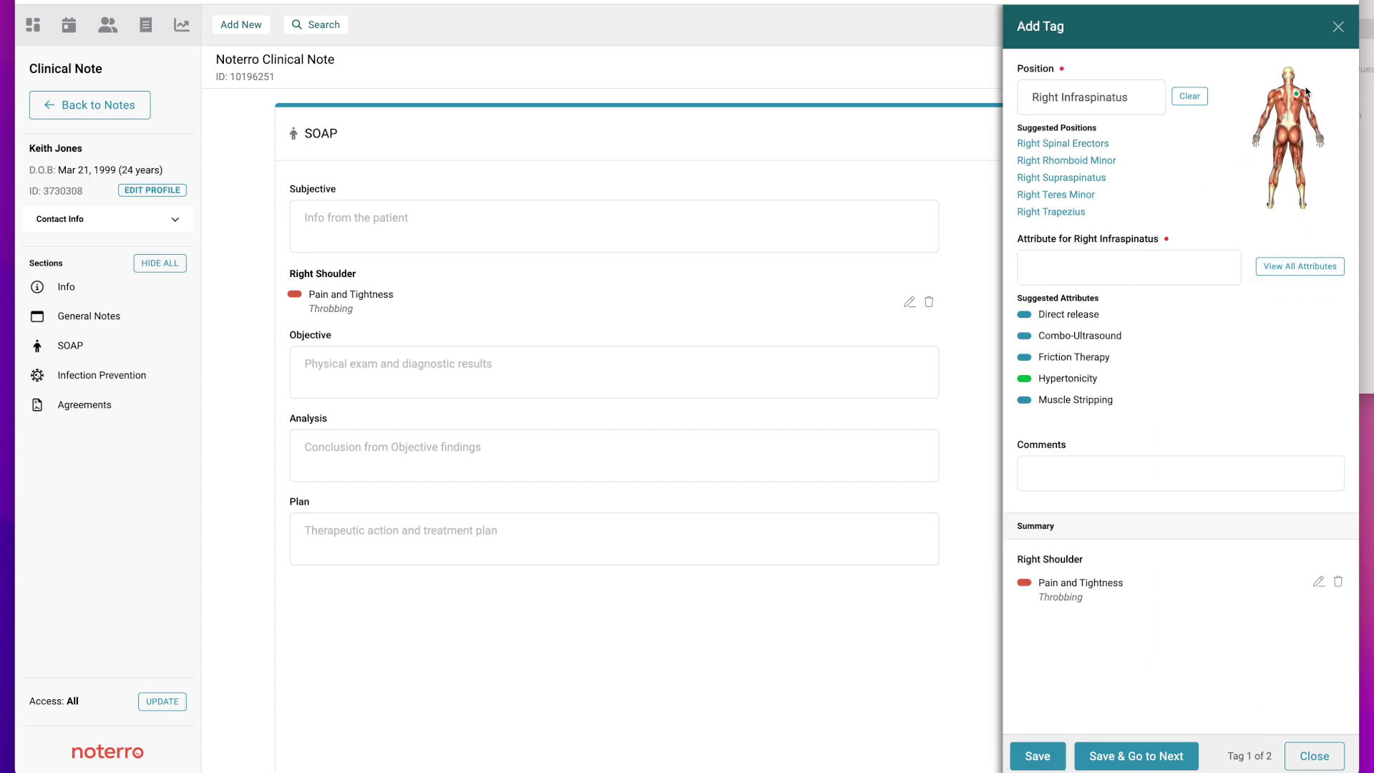
{"action": "left_click", "coordinate": [1284, 270]}
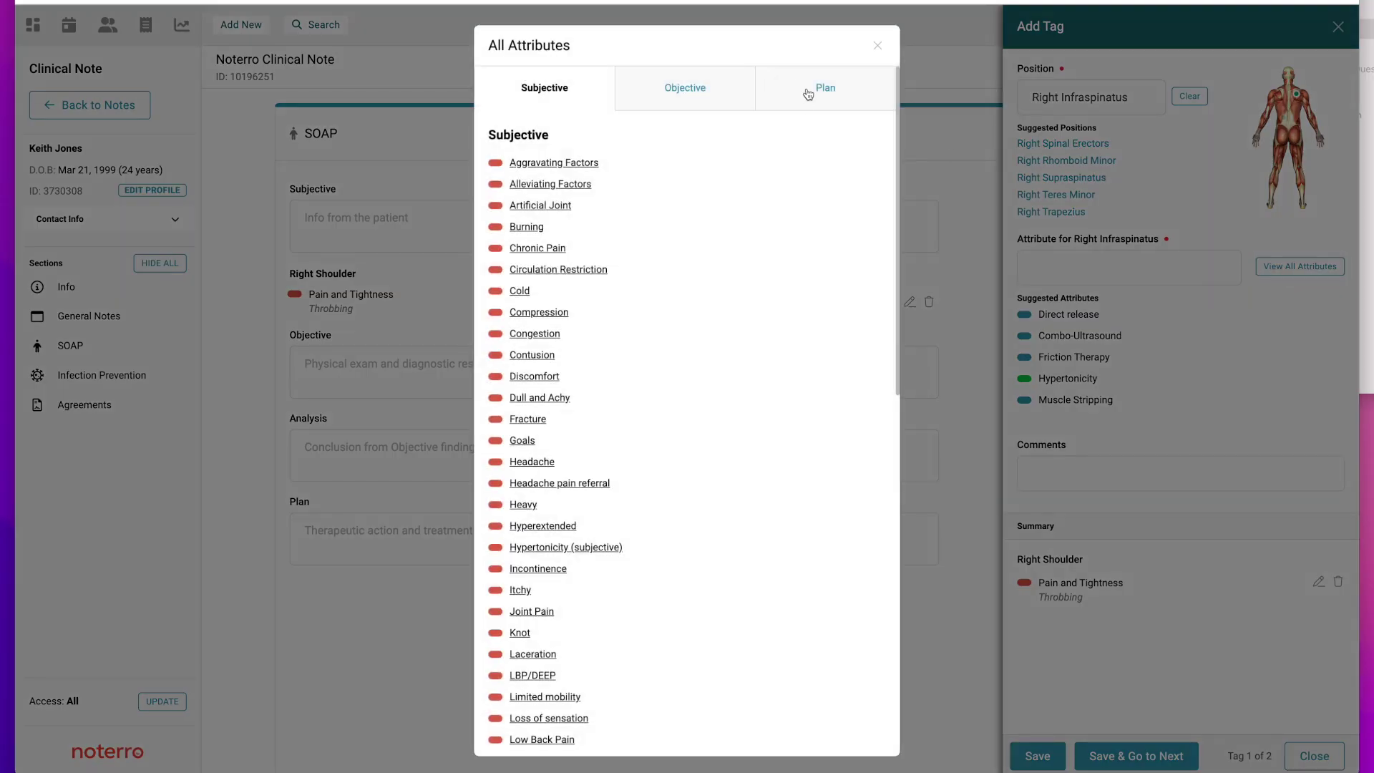
{"action": "left_click", "coordinate": [808, 93]}
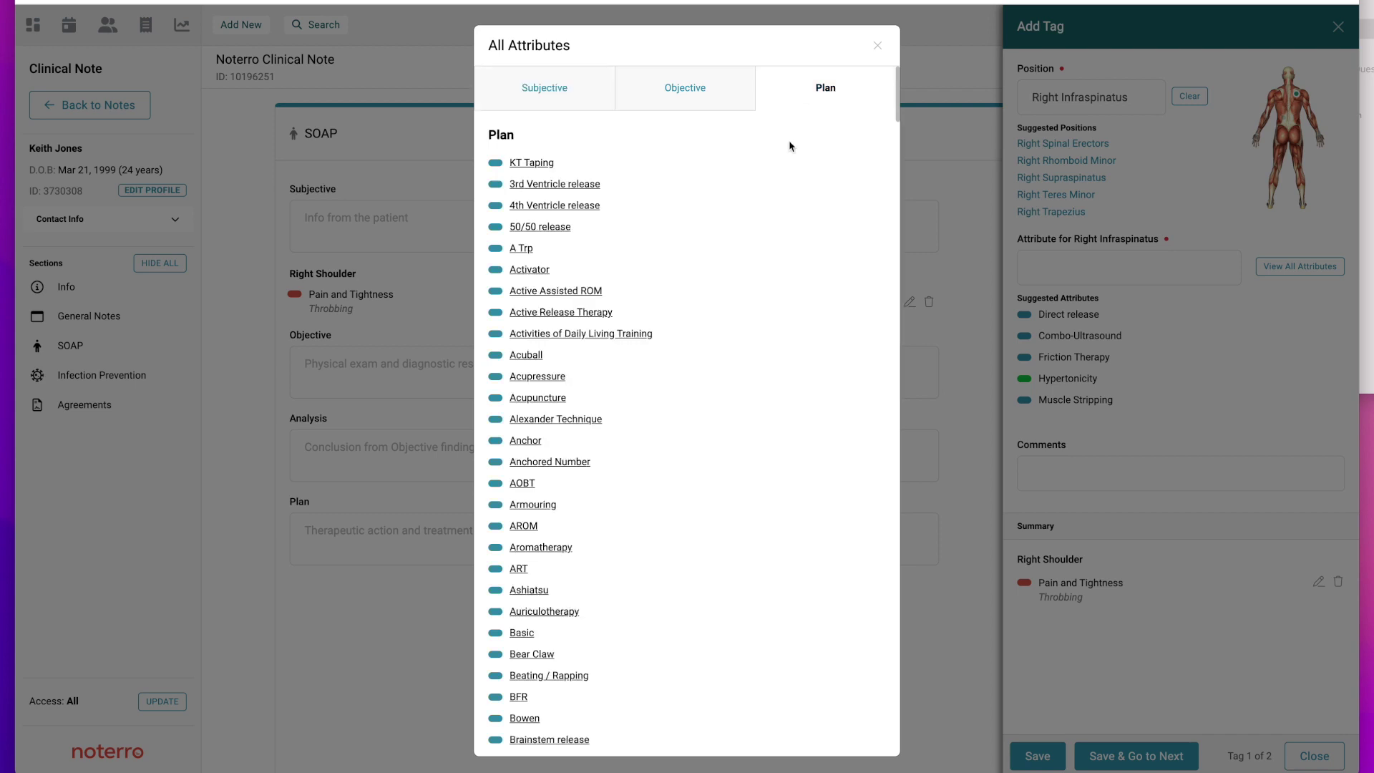
{"action": "scroll", "coordinate": [739, 368], "scroll_direction": "down", "scroll_amount": 4}
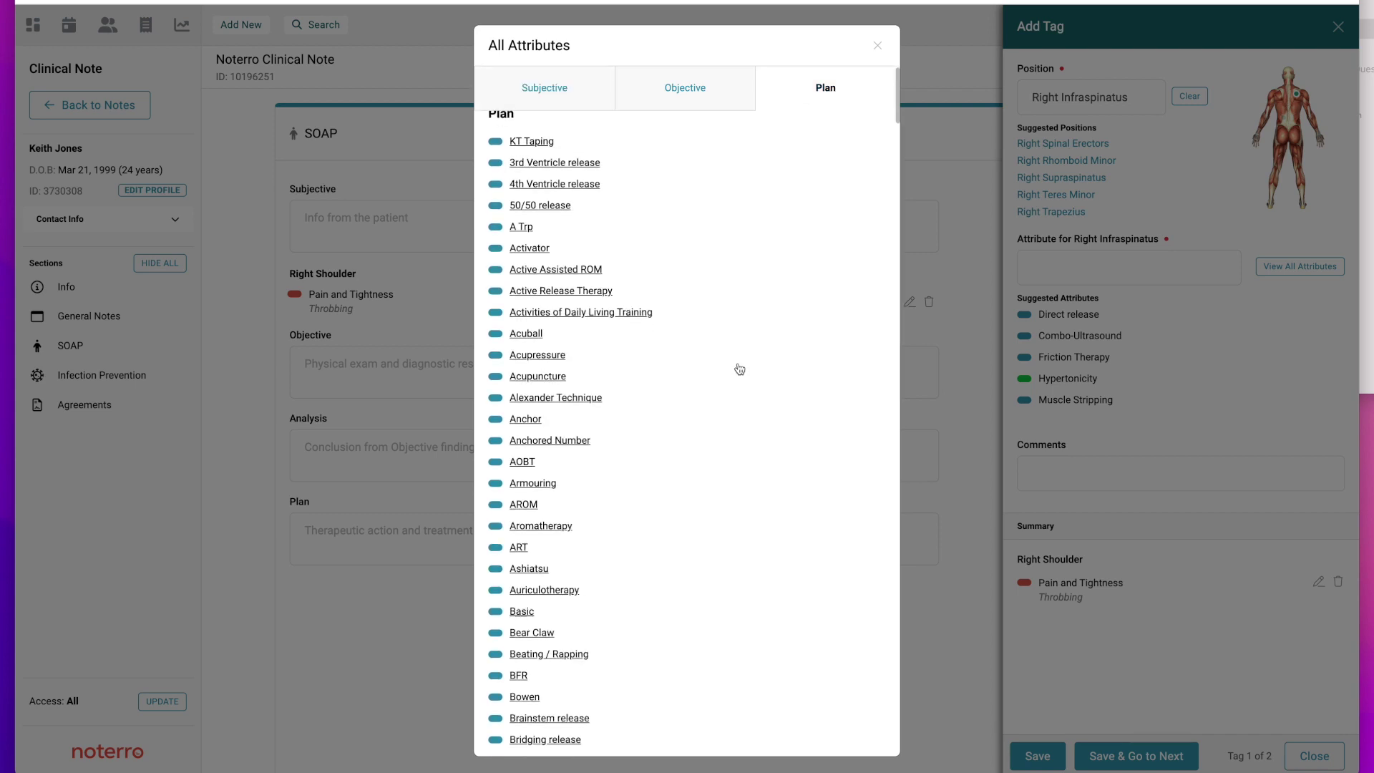
{"action": "scroll", "coordinate": [739, 368], "scroll_direction": "down", "scroll_amount": 3}
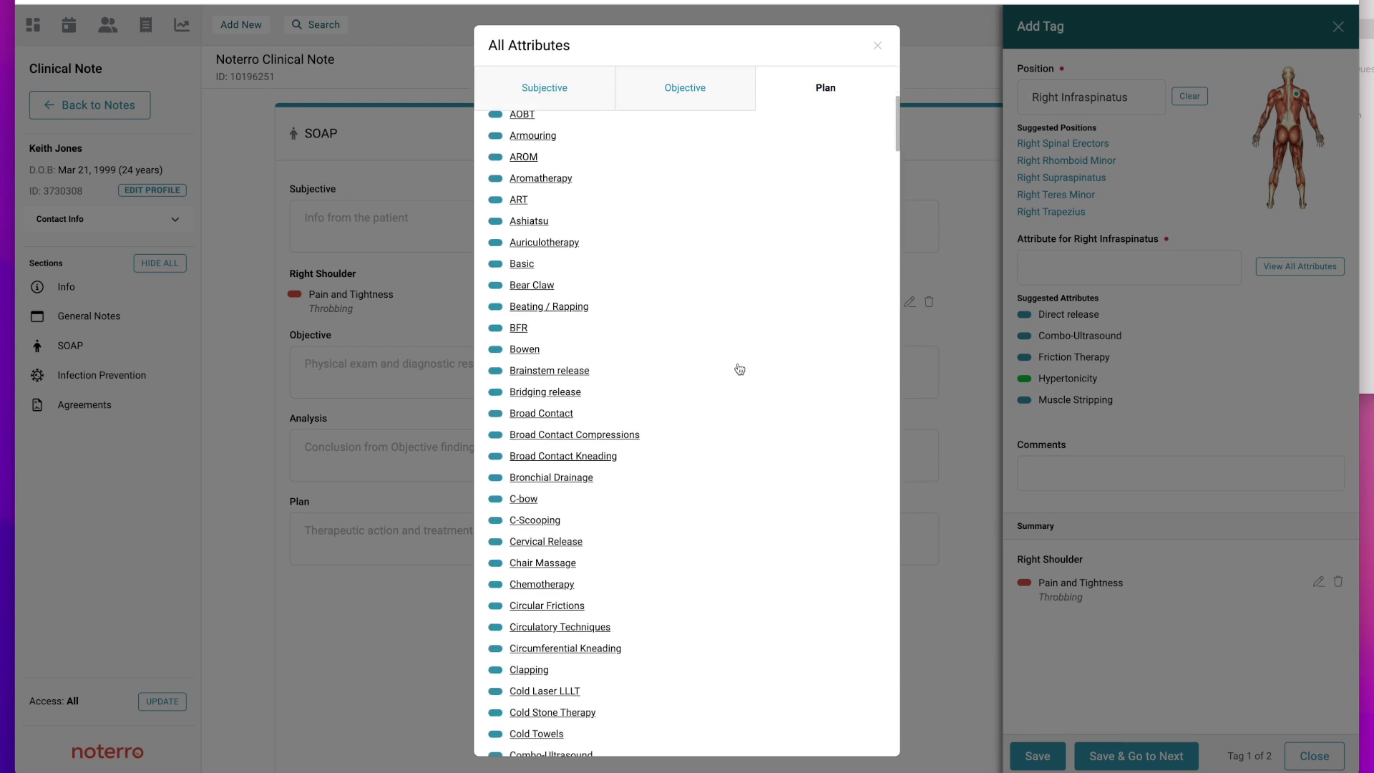
{"action": "scroll", "coordinate": [739, 368], "scroll_direction": "down", "scroll_amount": 3}
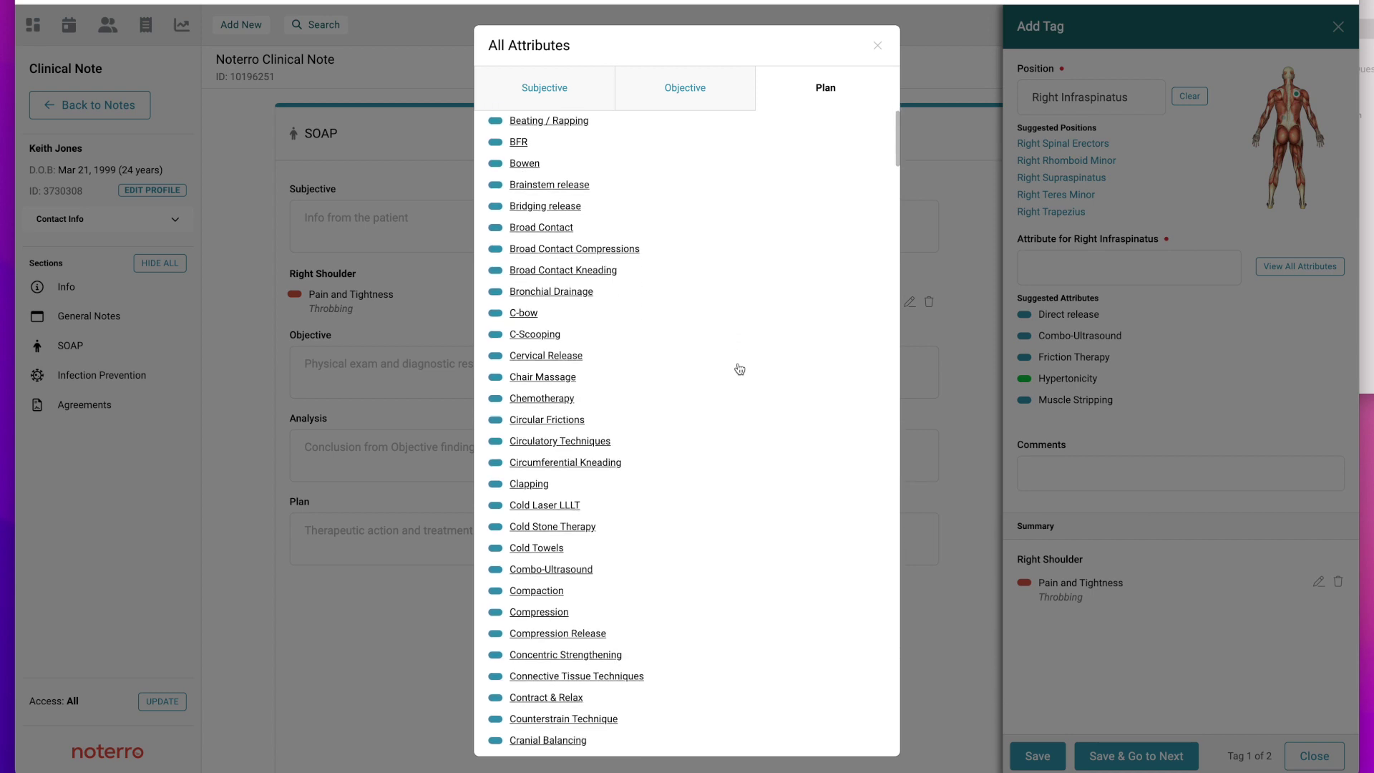
{"action": "scroll", "coordinate": [739, 368], "scroll_direction": "down", "scroll_amount": 4}
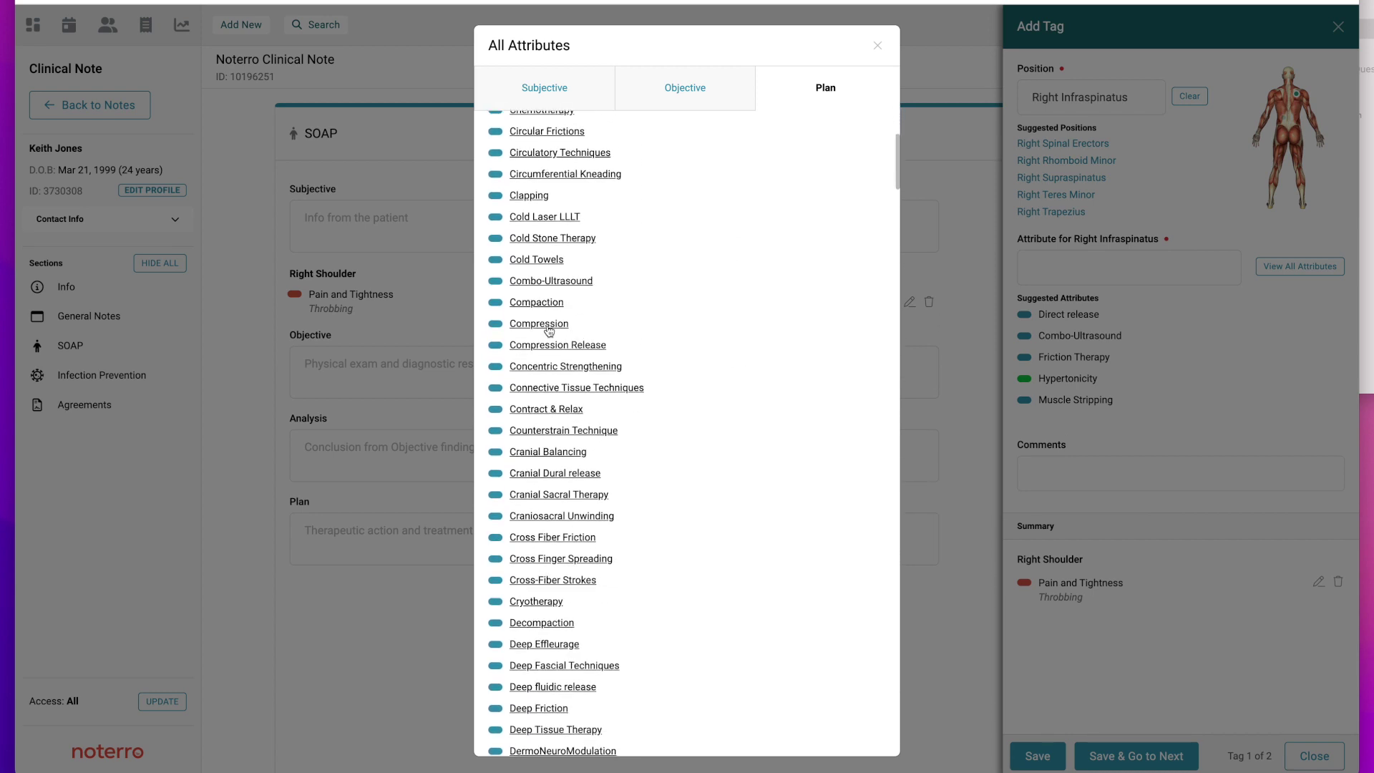
{"action": "left_click", "coordinate": [548, 325]}
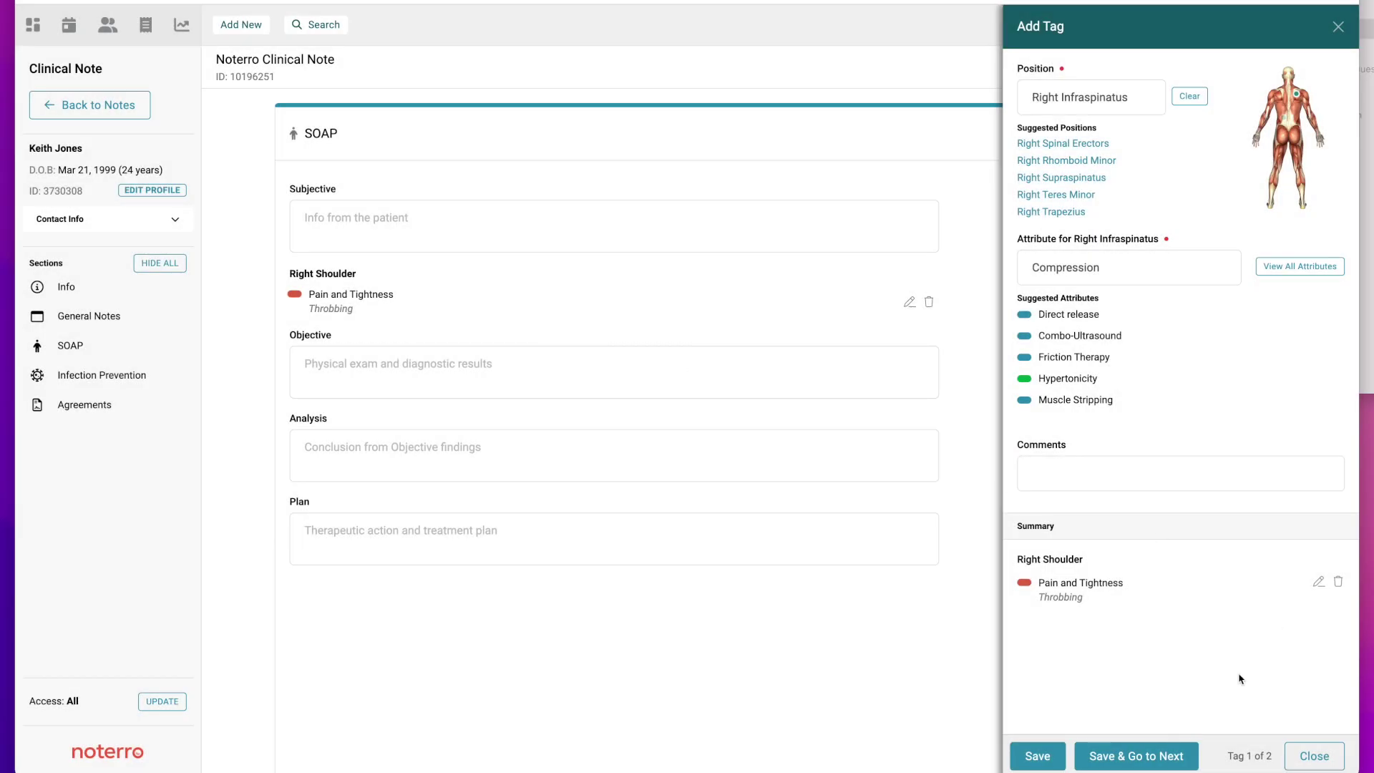
{"action": "left_click", "coordinate": [1112, 761]}
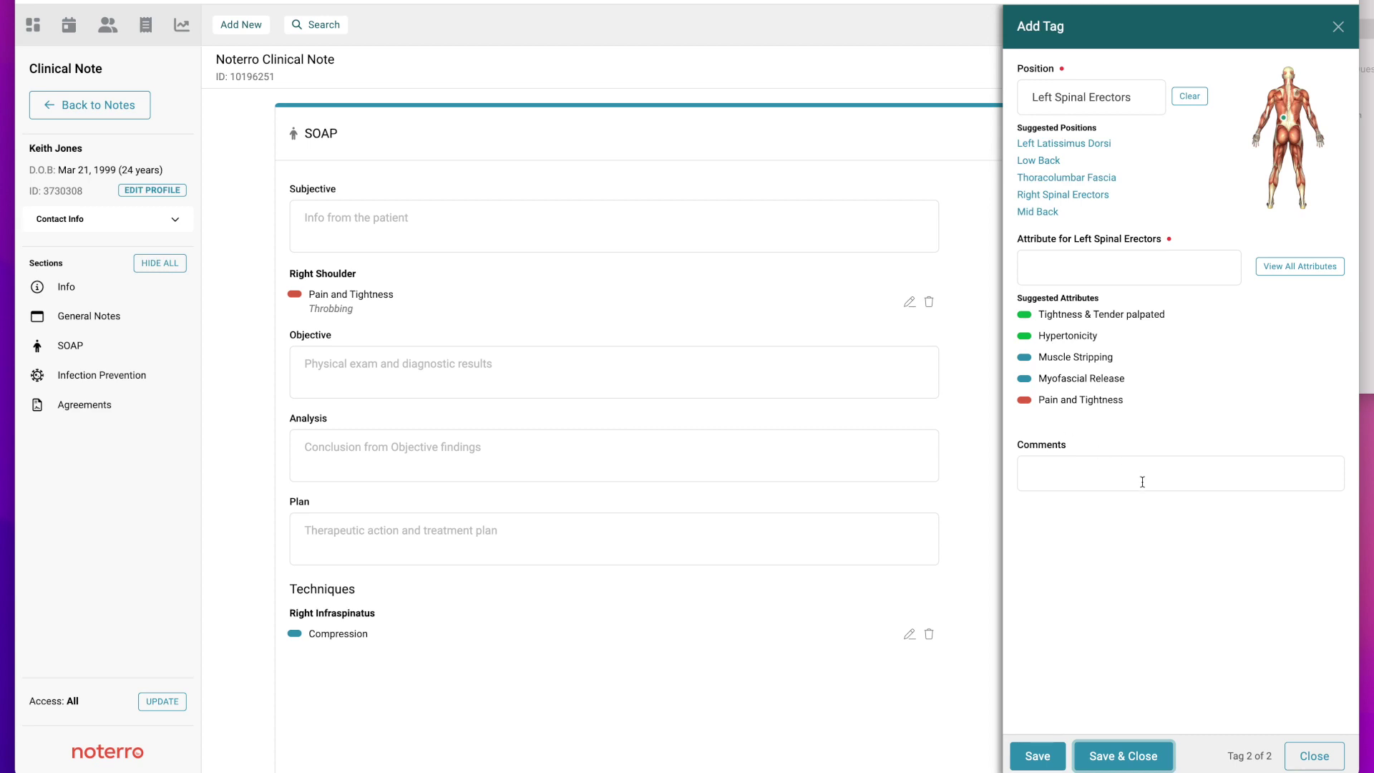
Step: Set the second tag to Low Back with the Knot attribute, then save and close
{"action": "left_click", "coordinate": [1038, 161]}
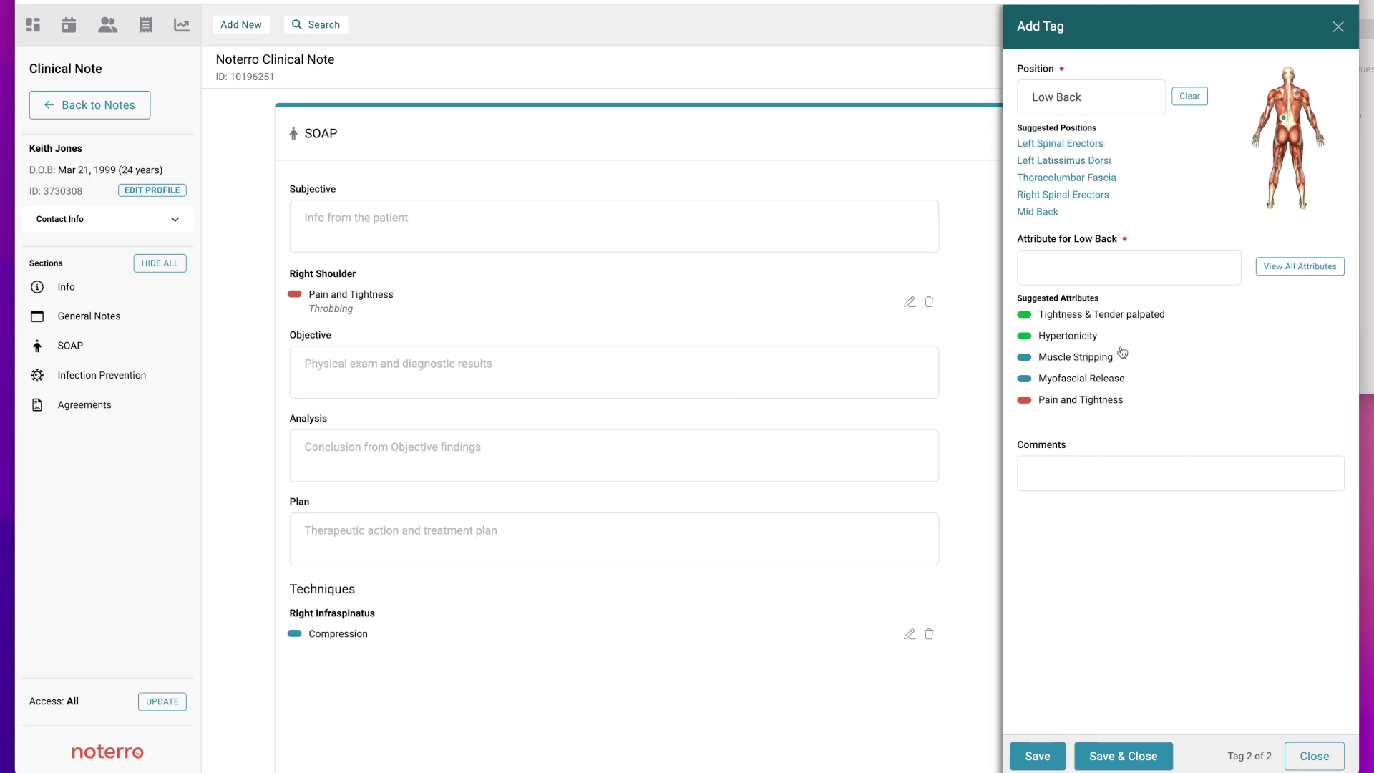
{"action": "left_click", "coordinate": [1297, 271]}
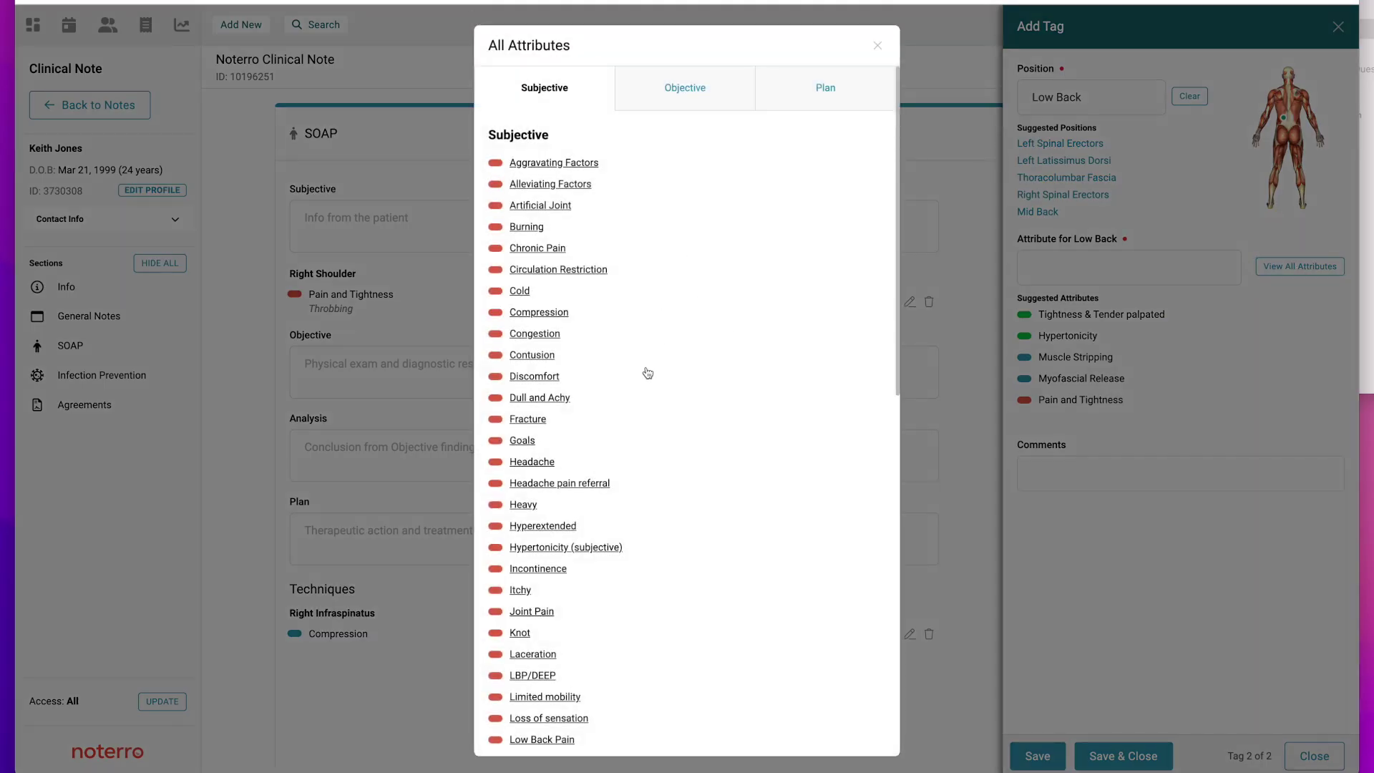
{"action": "scroll", "coordinate": [643, 374], "scroll_direction": "down", "scroll_amount": 3}
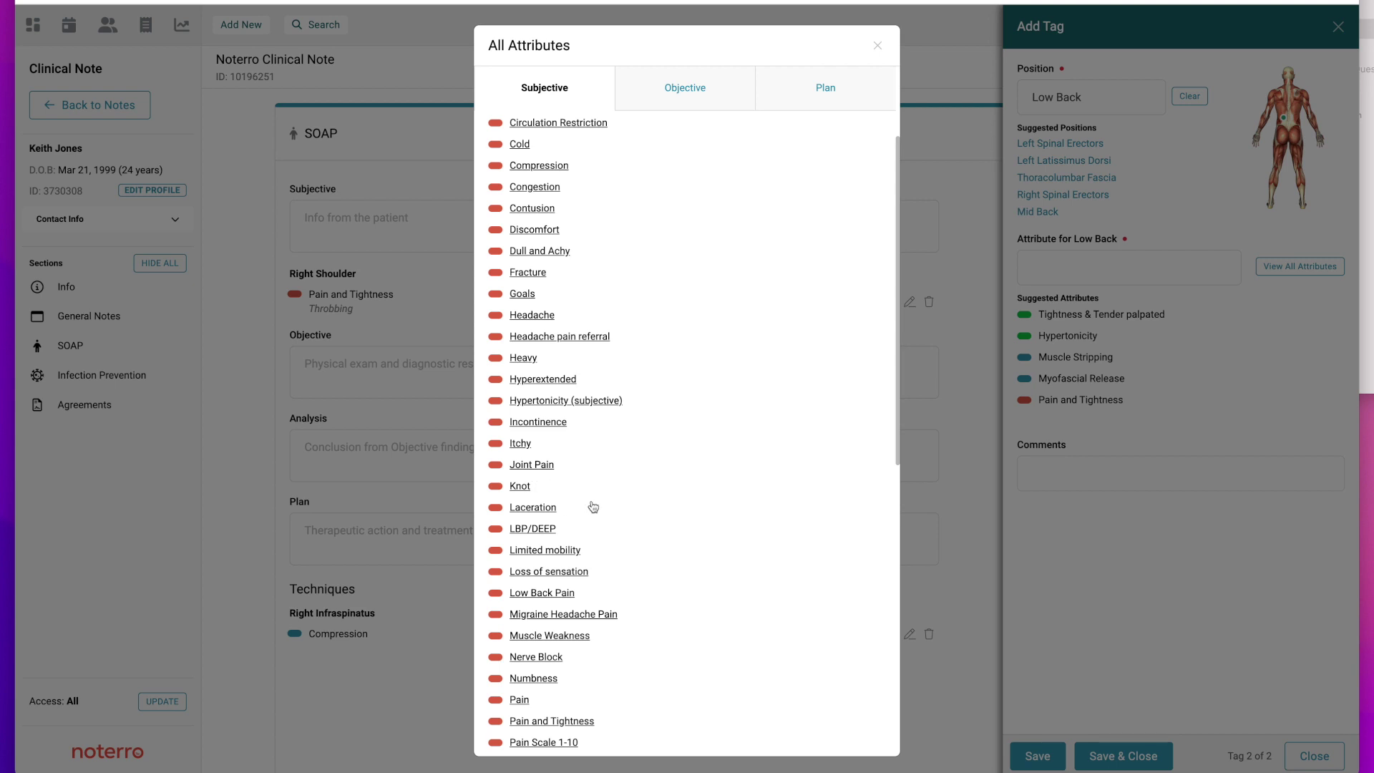
{"action": "scroll", "coordinate": [605, 498], "scroll_direction": "down", "scroll_amount": 1}
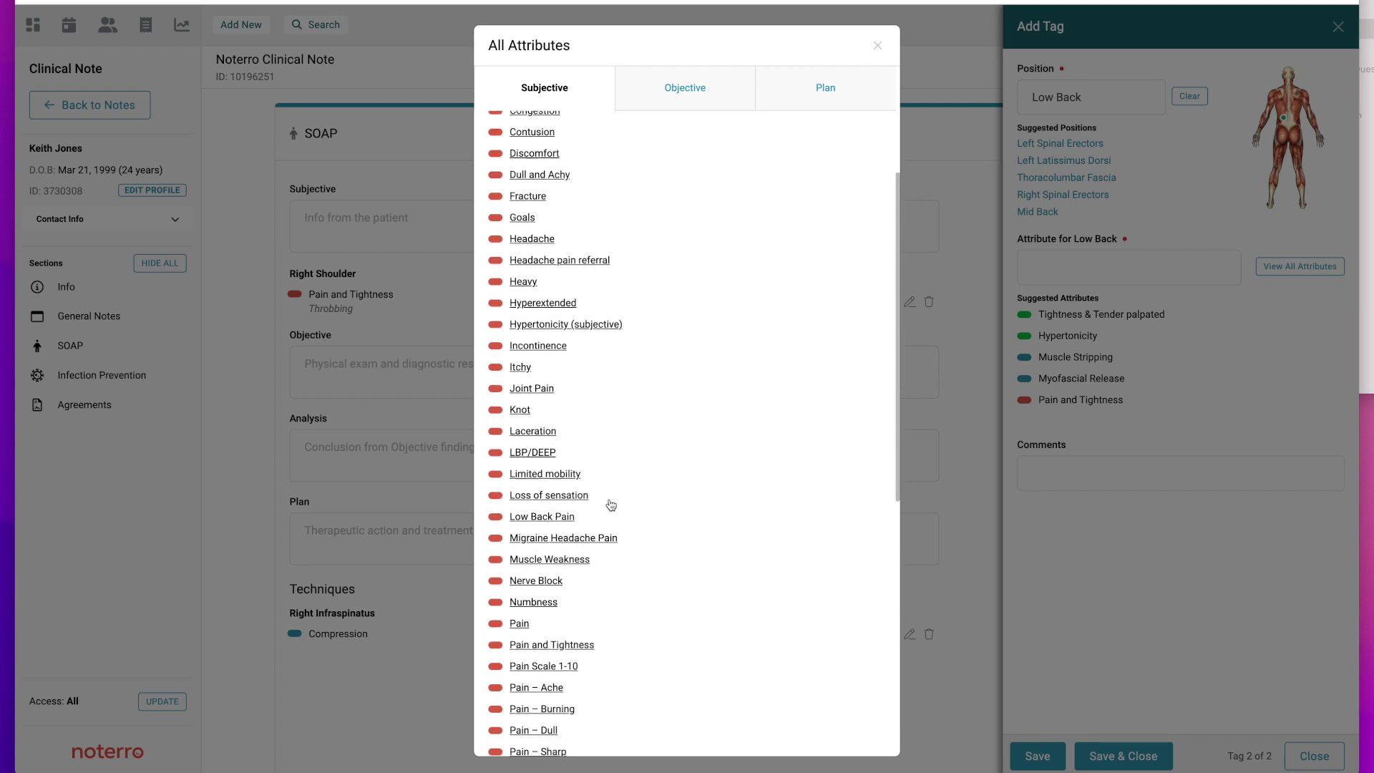
{"action": "left_click", "coordinate": [520, 410]}
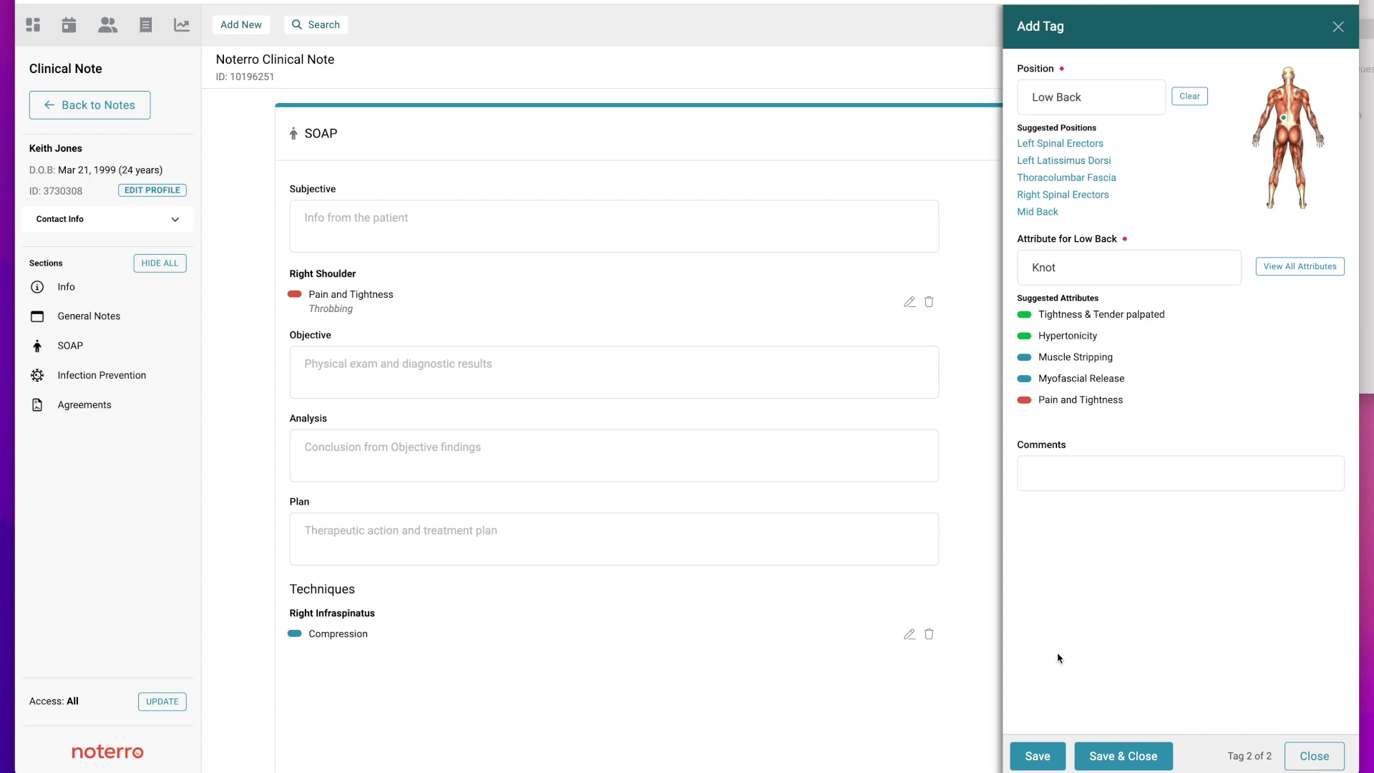
{"action": "left_click", "coordinate": [1119, 757]}
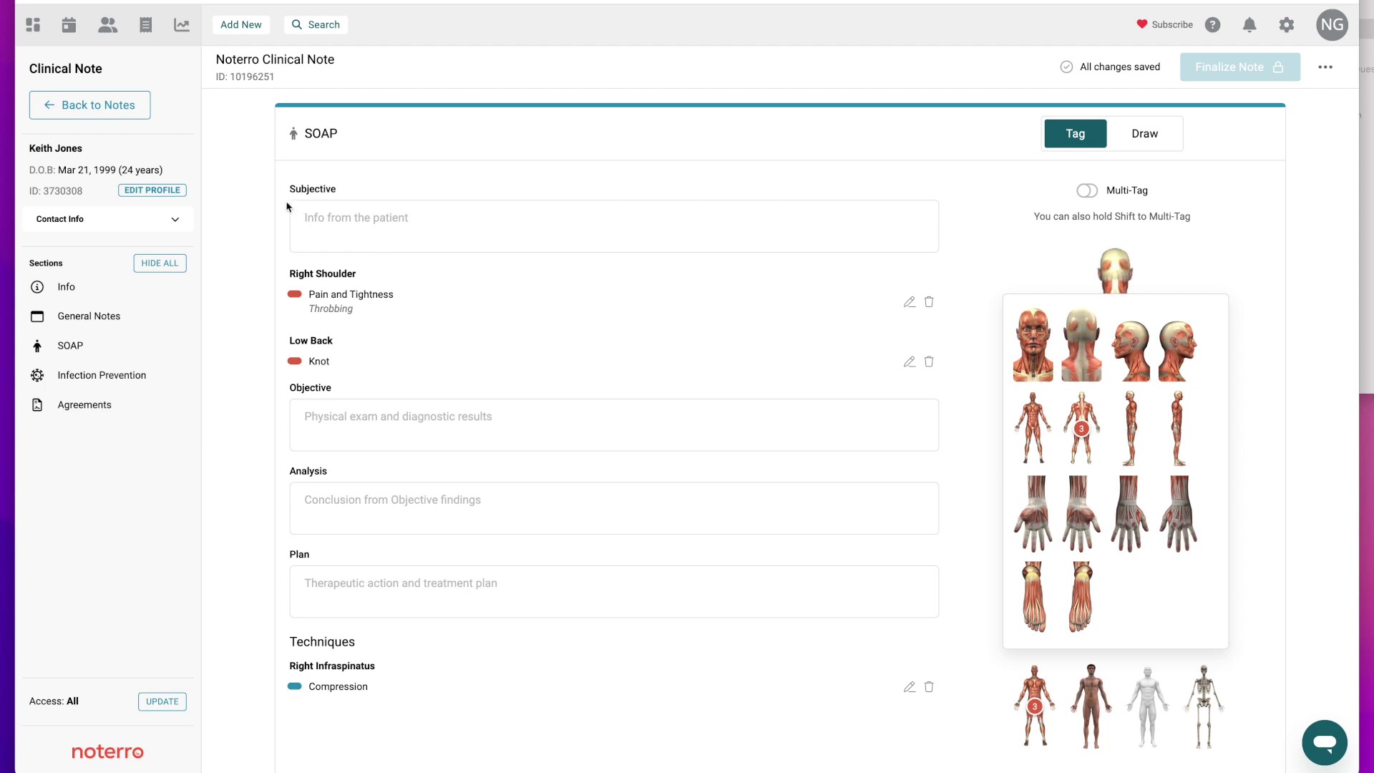
Step: Switch the body chart to the muscular right-side head view in drawing mode
{"action": "scroll", "coordinate": [440, 341], "scroll_direction": "down", "scroll_amount": 1}
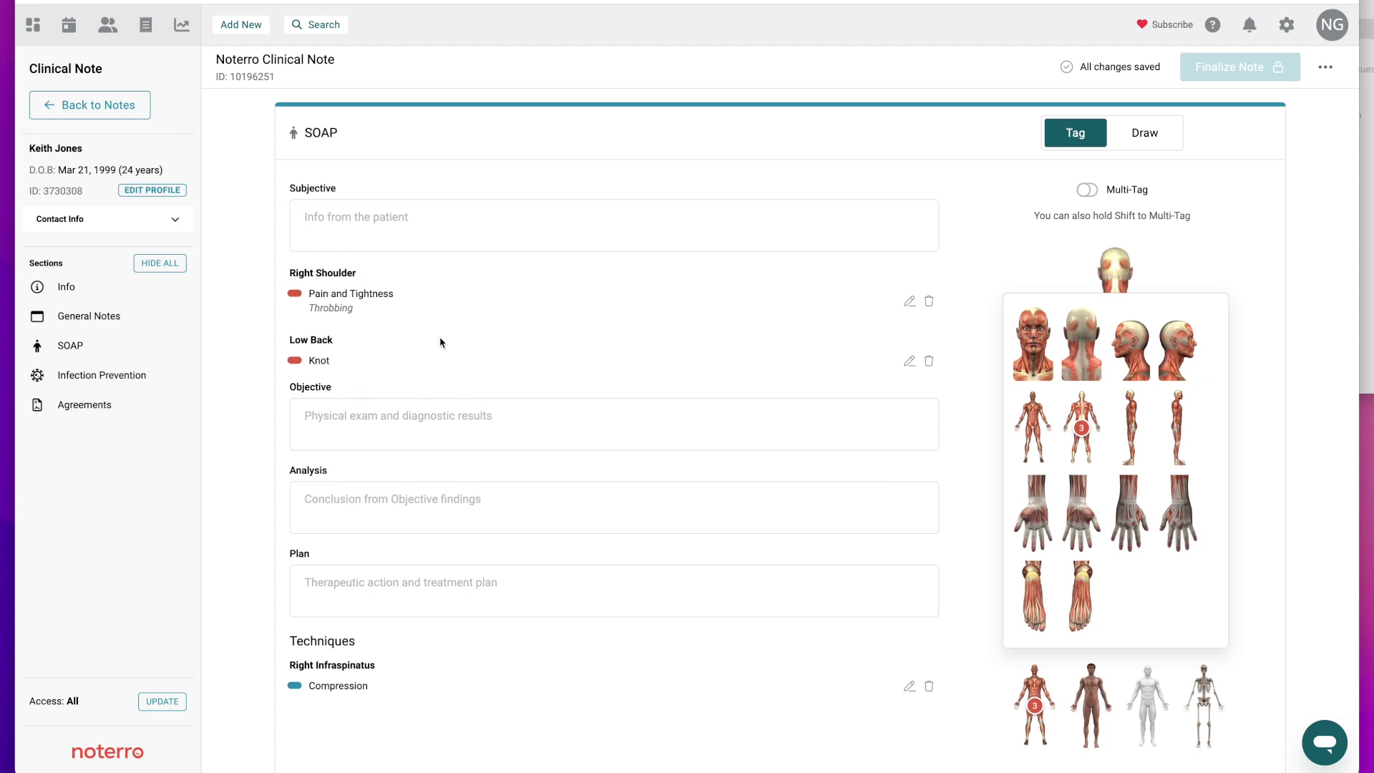
{"action": "scroll", "coordinate": [409, 364], "scroll_direction": "down", "scroll_amount": 2}
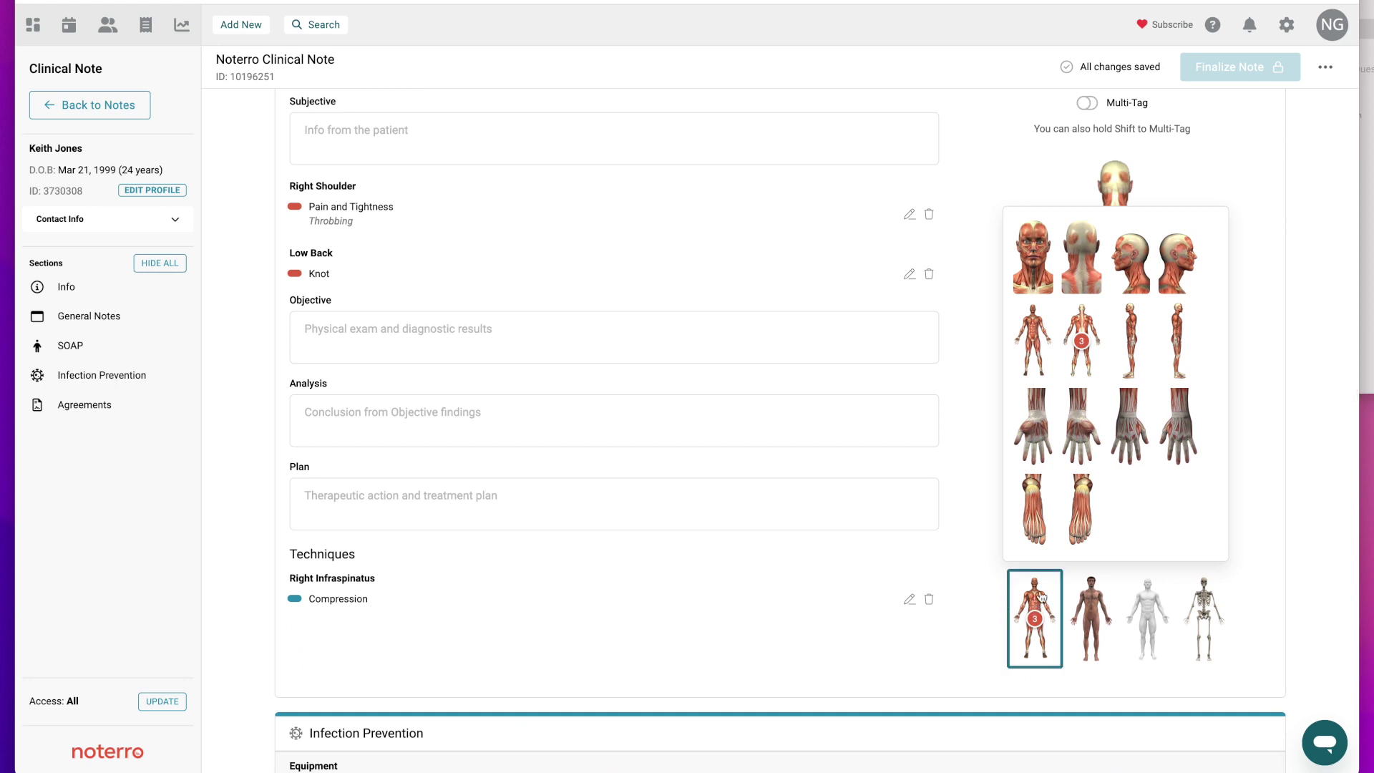
{"action": "left_click", "coordinate": [1181, 272]}
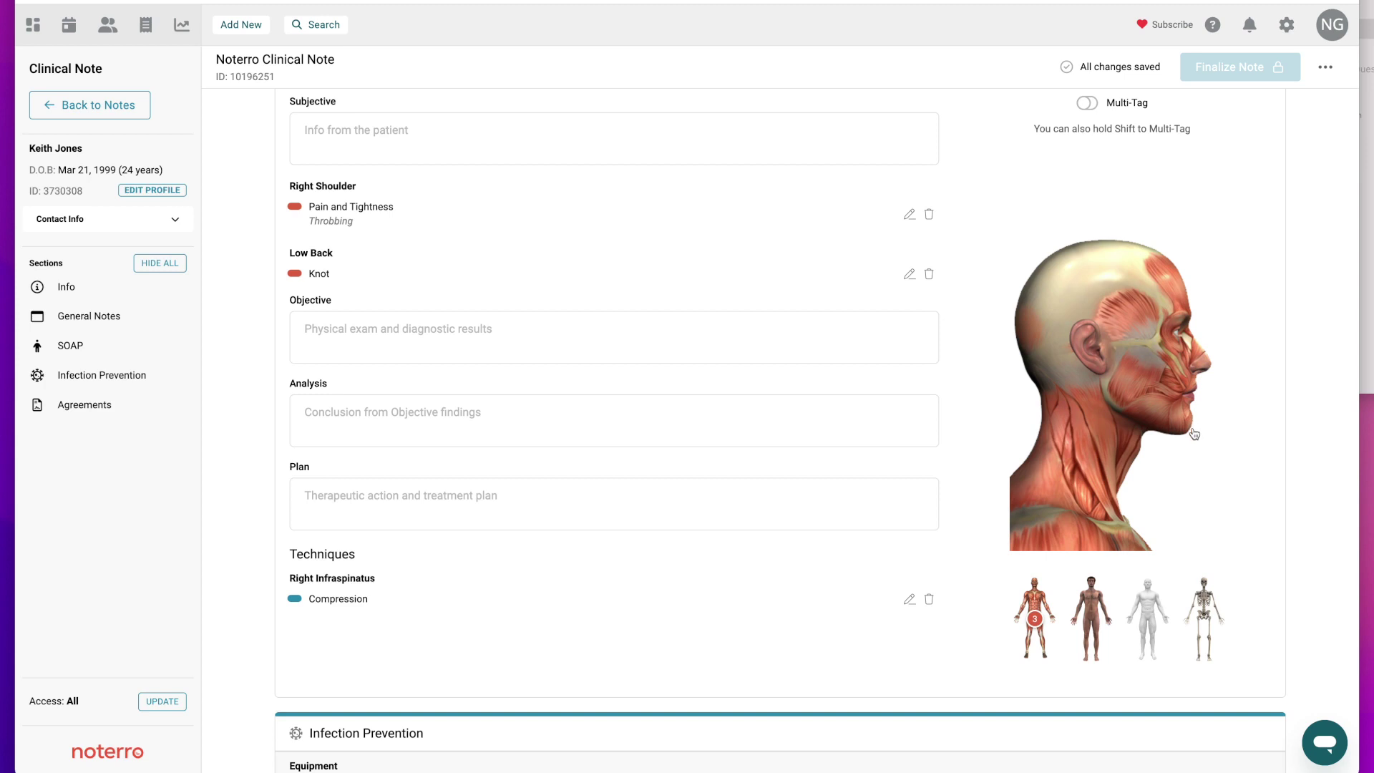
{"action": "scroll", "coordinate": [1204, 314], "scroll_direction": "up", "scroll_amount": 1}
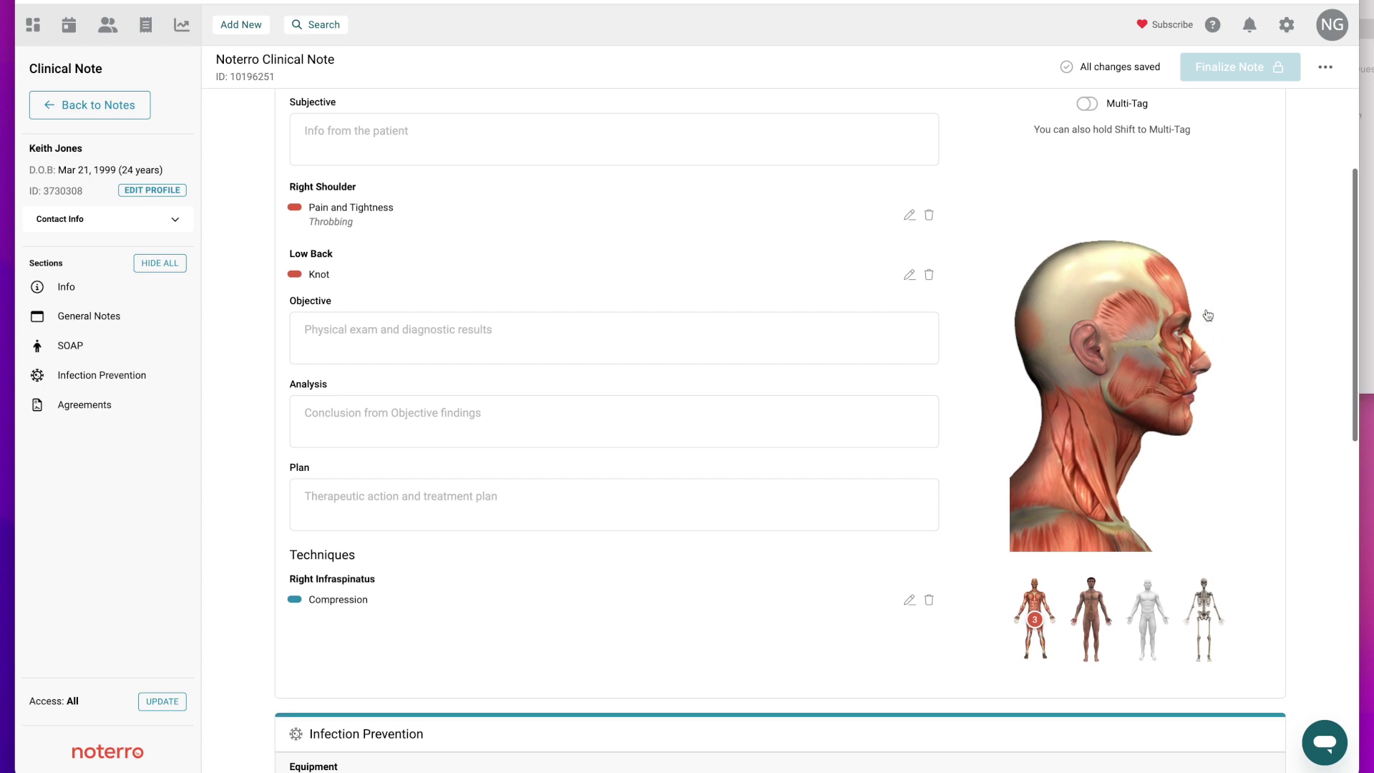
{"action": "scroll", "coordinate": [1208, 315], "scroll_direction": "up", "scroll_amount": 1}
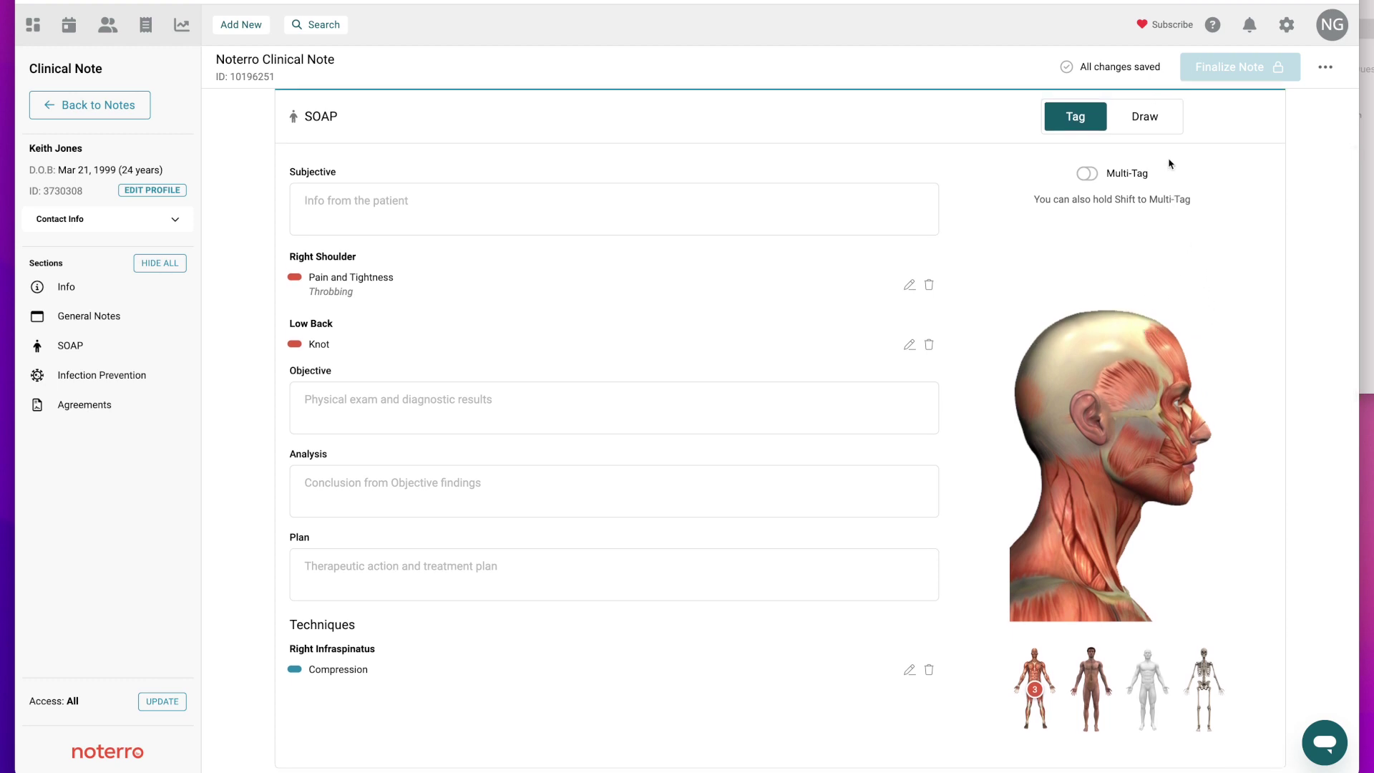
{"action": "left_click", "coordinate": [1148, 123]}
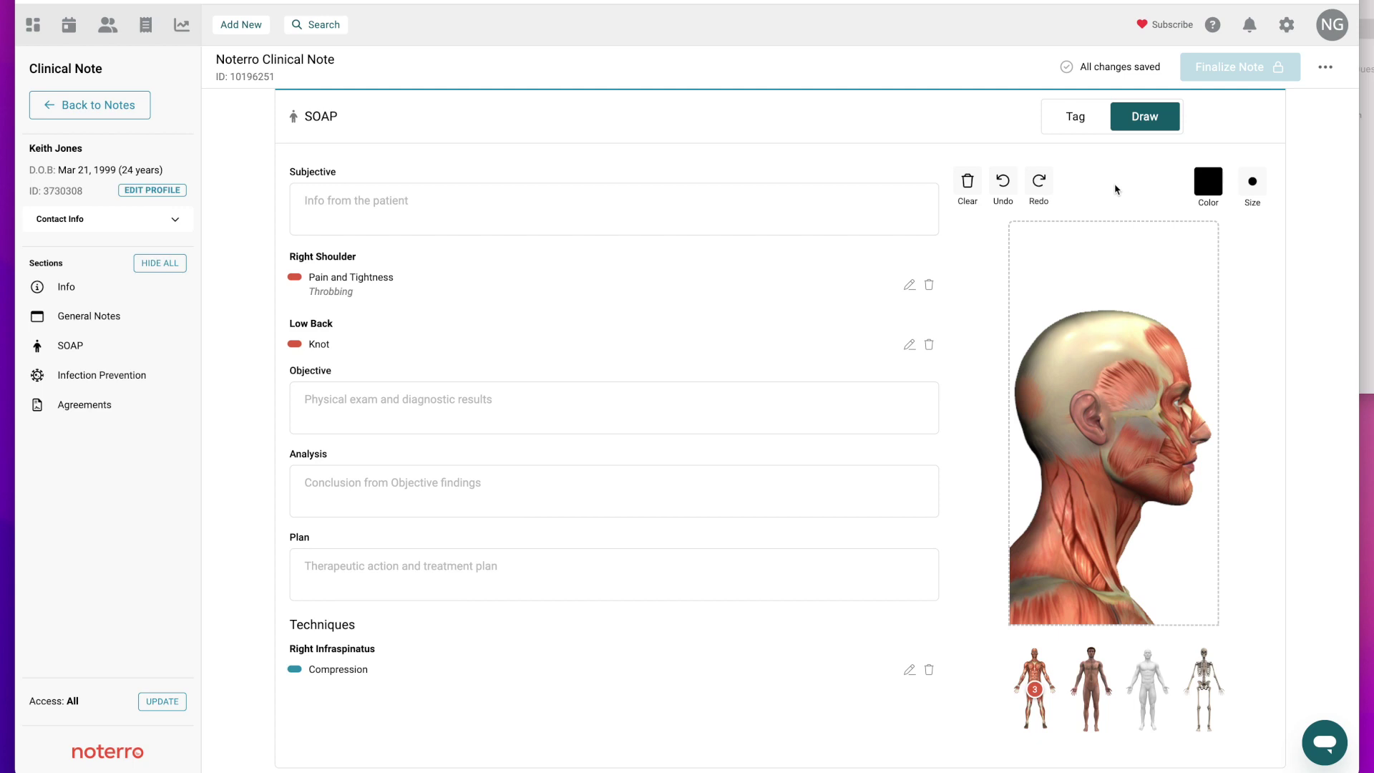
Step: Set the drawing colour to red and draw a stroke near the crown of the head
{"action": "left_click", "coordinate": [1208, 194]}
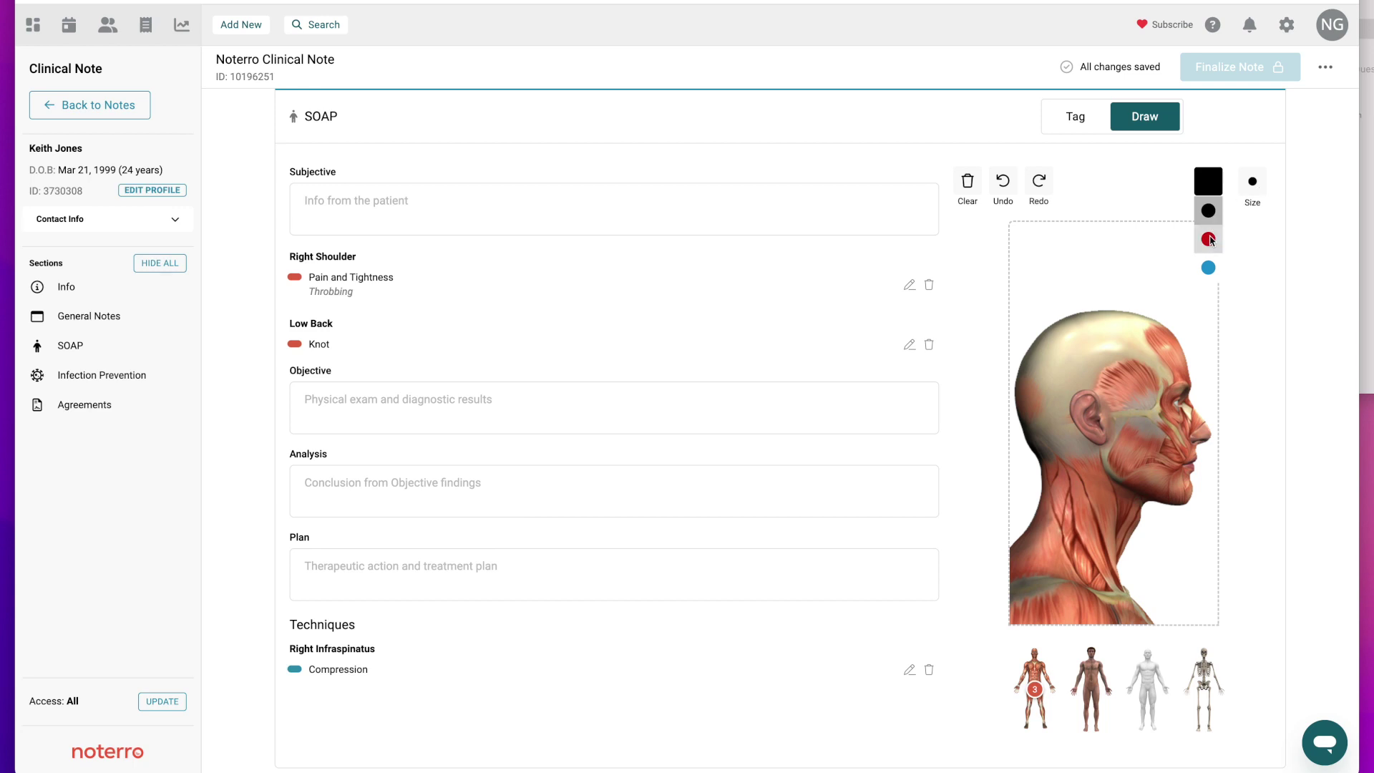
{"action": "left_click", "coordinate": [1209, 240]}
{"action": "left_click", "coordinate": [1252, 183]}
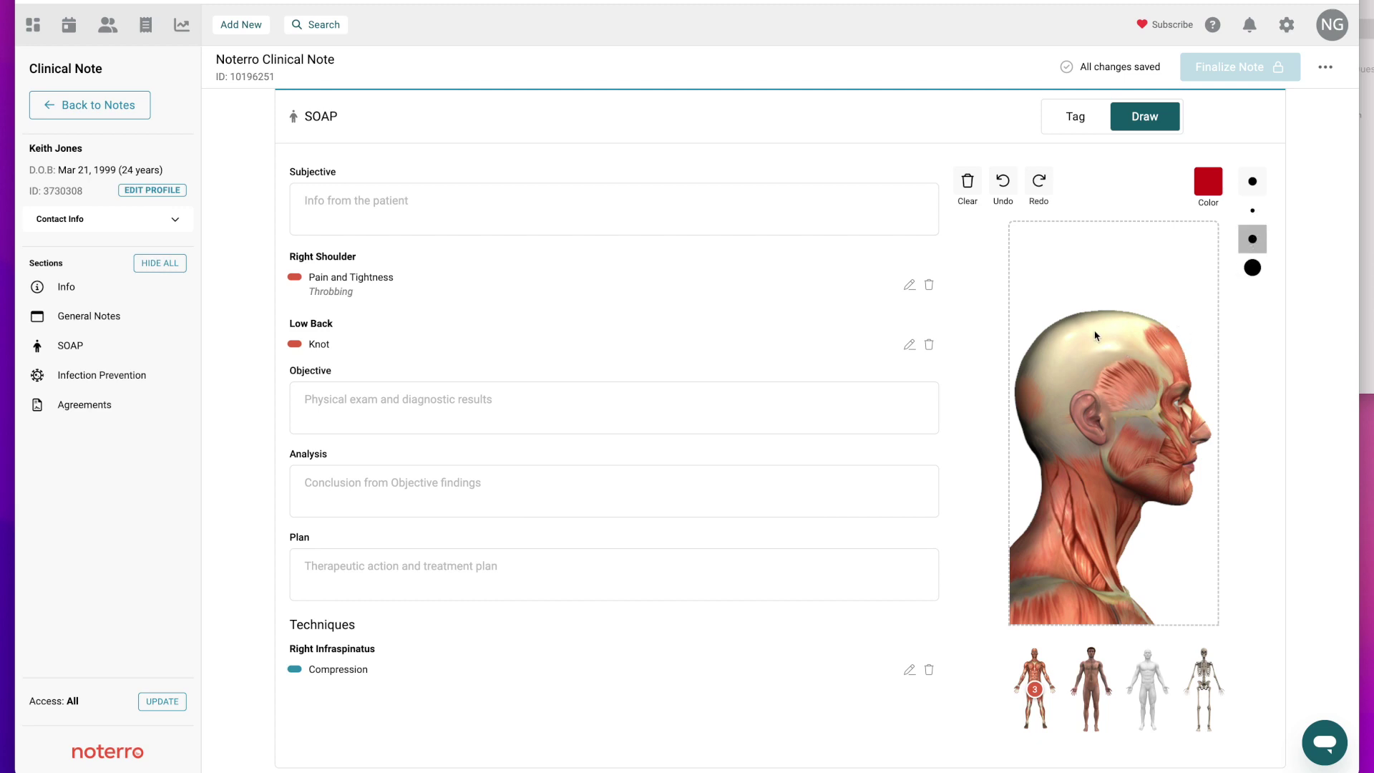
{"action": "left_click", "coordinate": [1245, 326]}
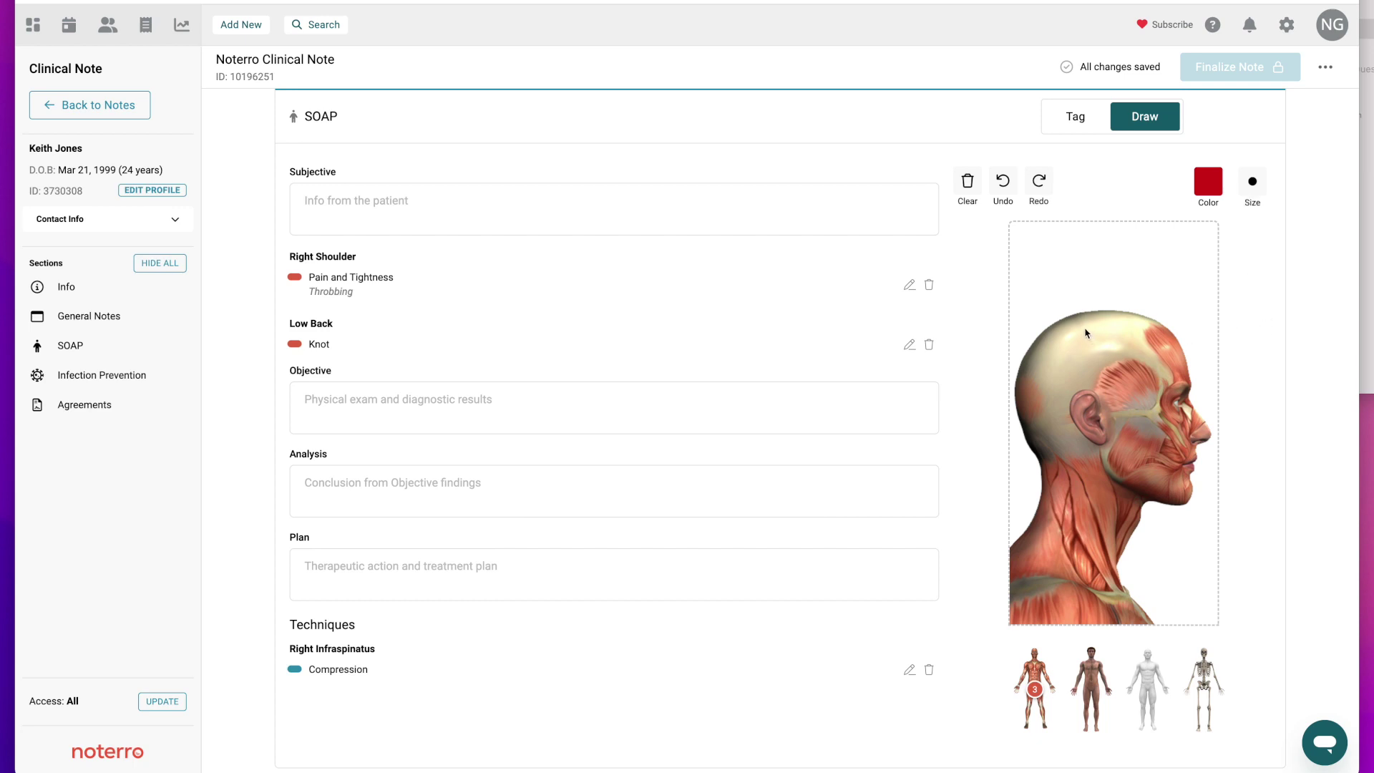
{"action": "mouse_move", "coordinate": [1085, 331]}
{"action": "left_mouse_down"}
{"action": "mouse_move", "coordinate": [1113, 362]}
{"action": "mouse_move", "coordinate": [1120, 324]}
{"action": "left_mouse_up"}
Step: Try a thick stroke behind the ear with the largest brush, then undo both extra marks
{"action": "left_click", "coordinate": [1254, 188]}
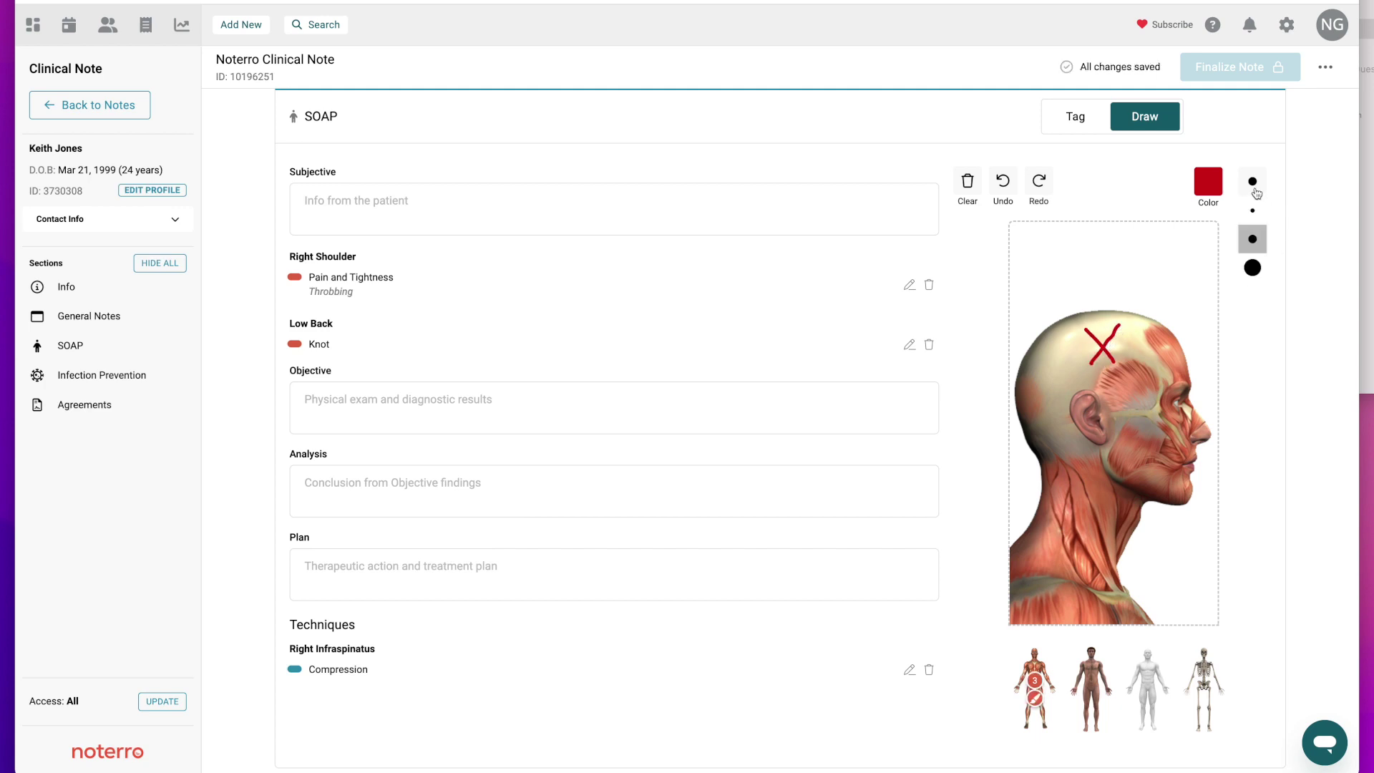
{"action": "left_click", "coordinate": [1252, 268]}
{"action": "mouse_move", "coordinate": [1048, 379]}
{"action": "left_mouse_down"}
{"action": "mouse_move", "coordinate": [1078, 417]}
{"action": "mouse_move", "coordinate": [1066, 394]}
{"action": "mouse_move", "coordinate": [1078, 377]}
{"action": "left_mouse_up"}
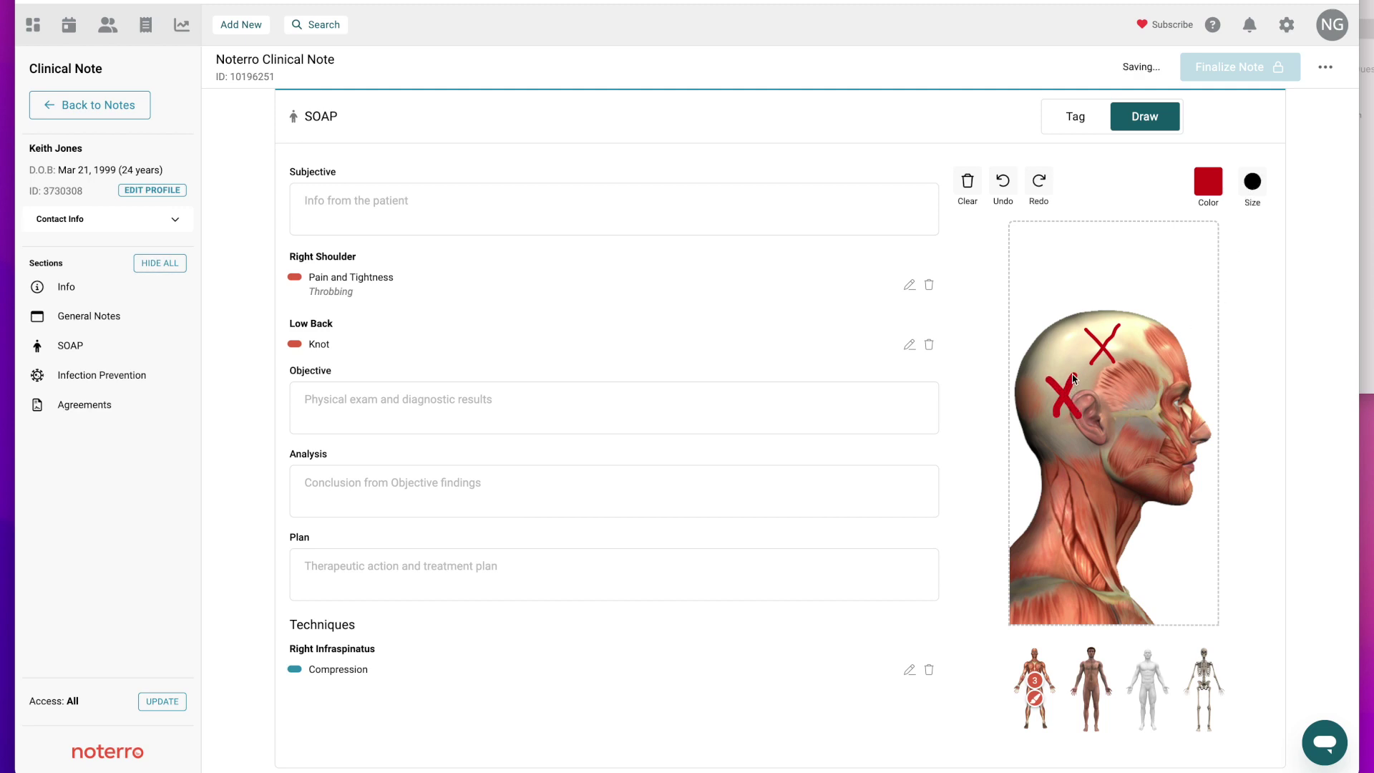
{"action": "left_click", "coordinate": [1001, 183]}
{"action": "left_click", "coordinate": [1001, 183]}
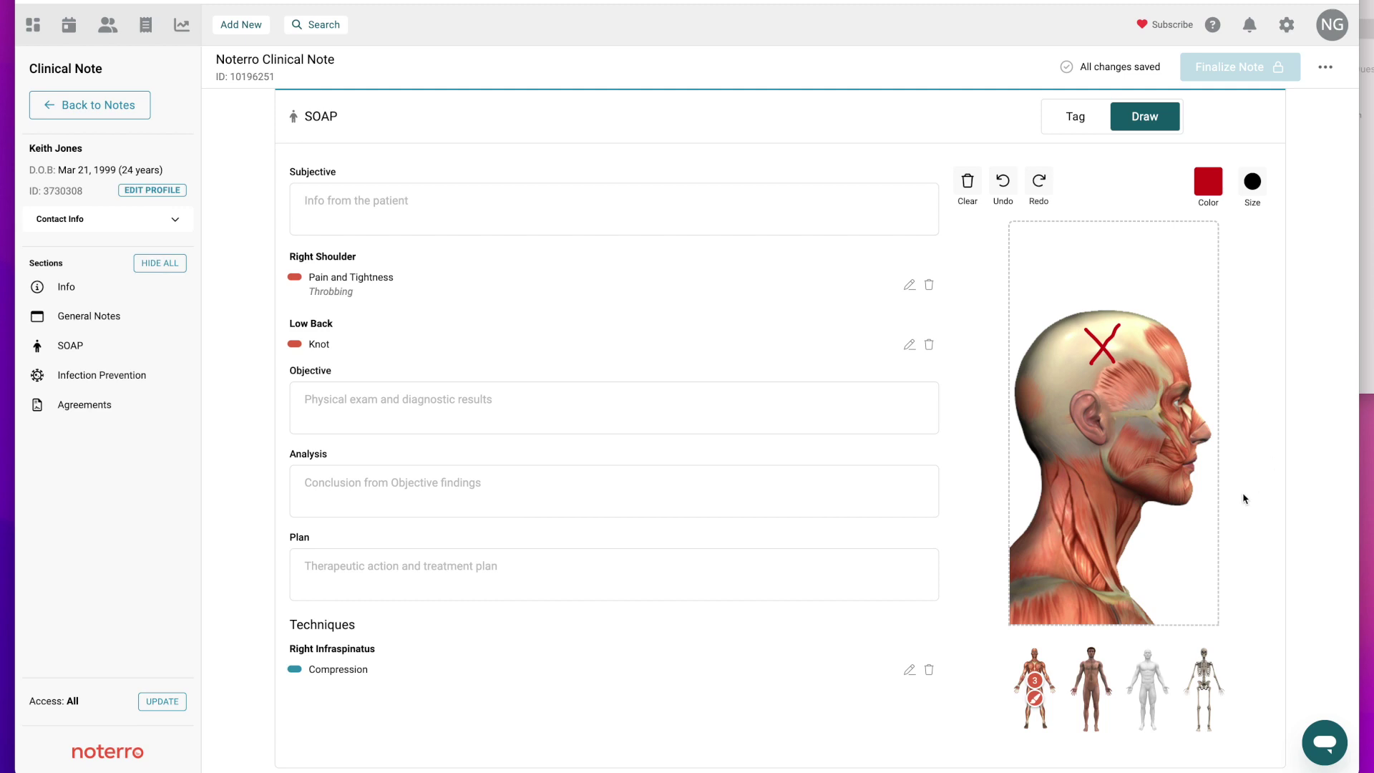
{"action": "scroll", "coordinate": [1242, 496], "scroll_direction": "down", "scroll_amount": 1}
{"action": "left_click", "coordinate": [1037, 644]}
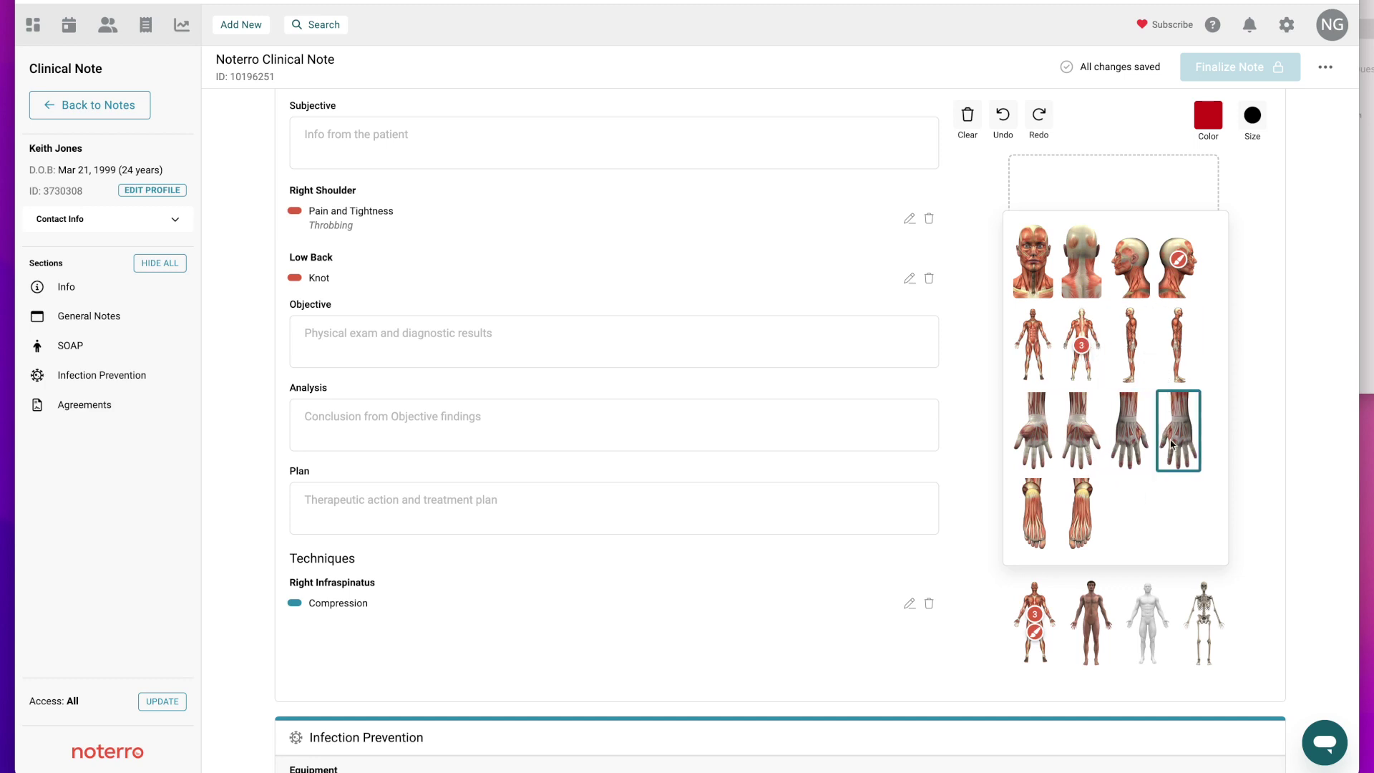
{"action": "left_click", "coordinate": [1000, 272]}
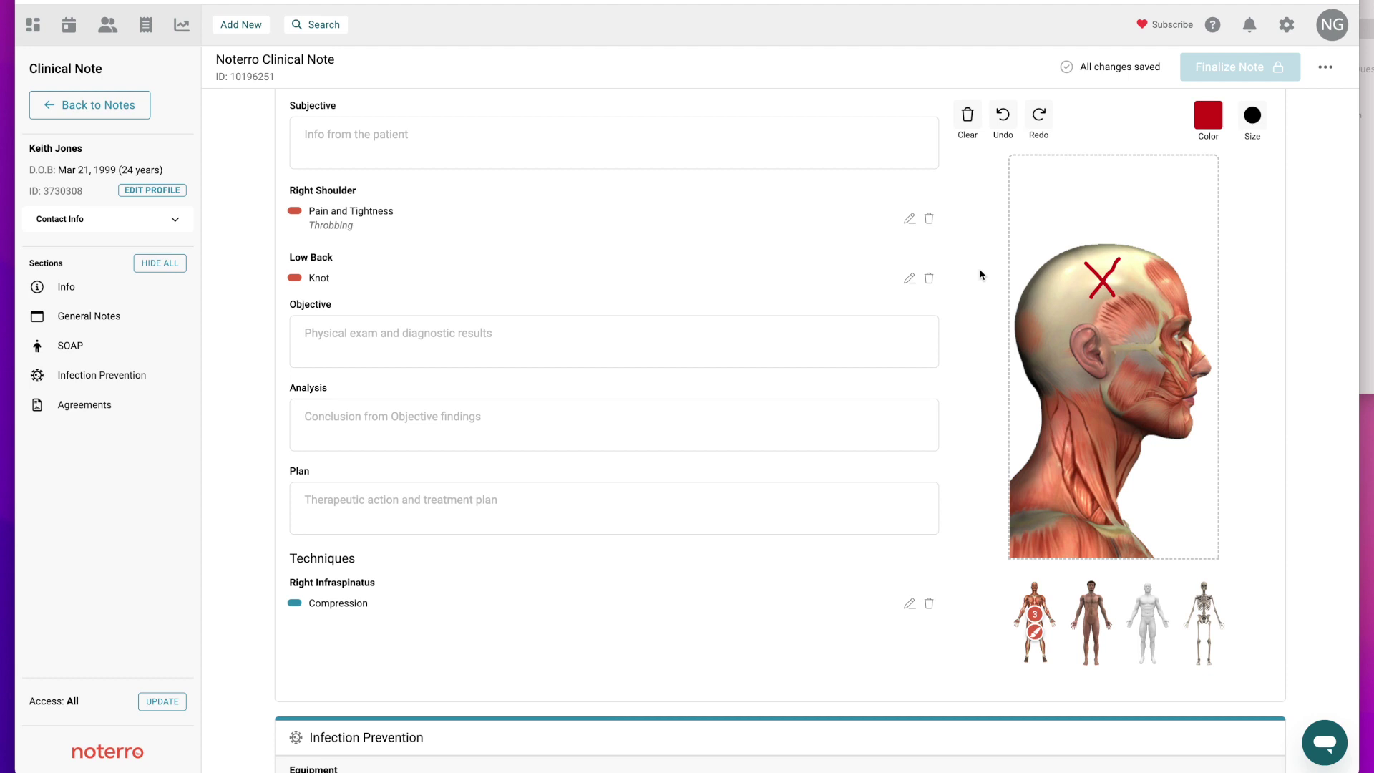